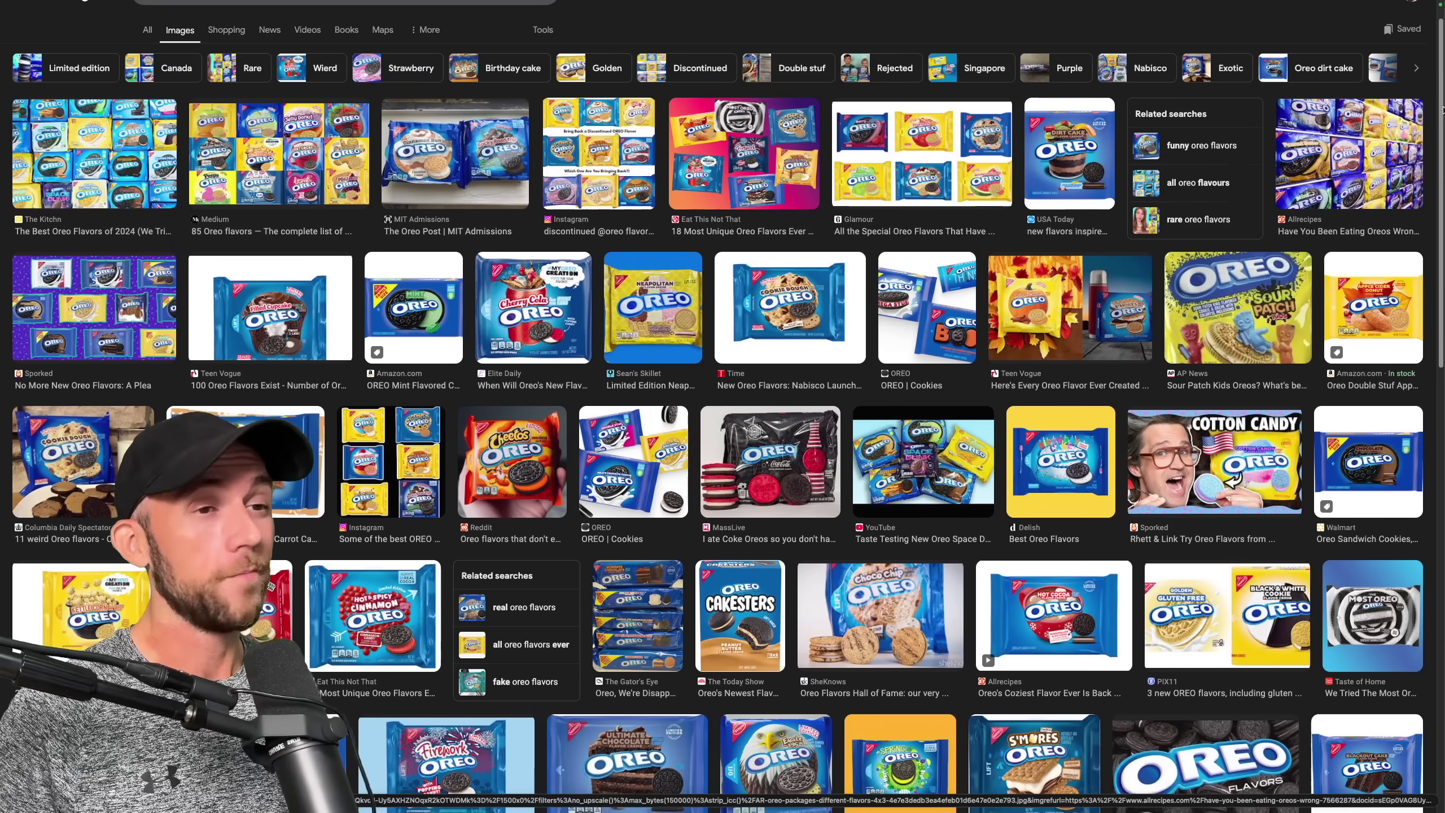
Step: Research Oreo flavor ideas in the web search results and the AskReddit thread about choosing the next flavor
scroll(723, 399, down, 4)
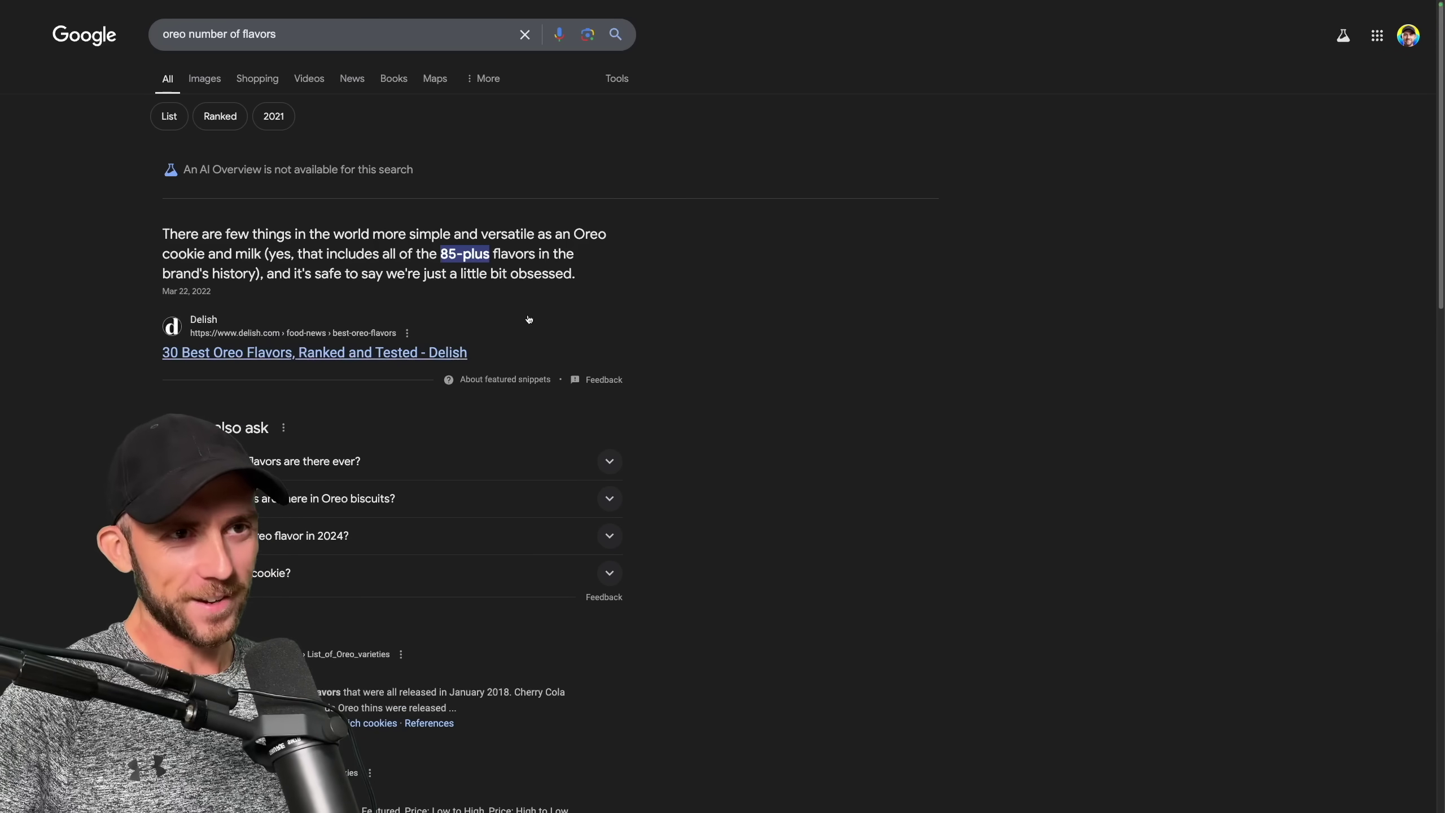
drag(437, 249, 575, 266)
click(643, 275)
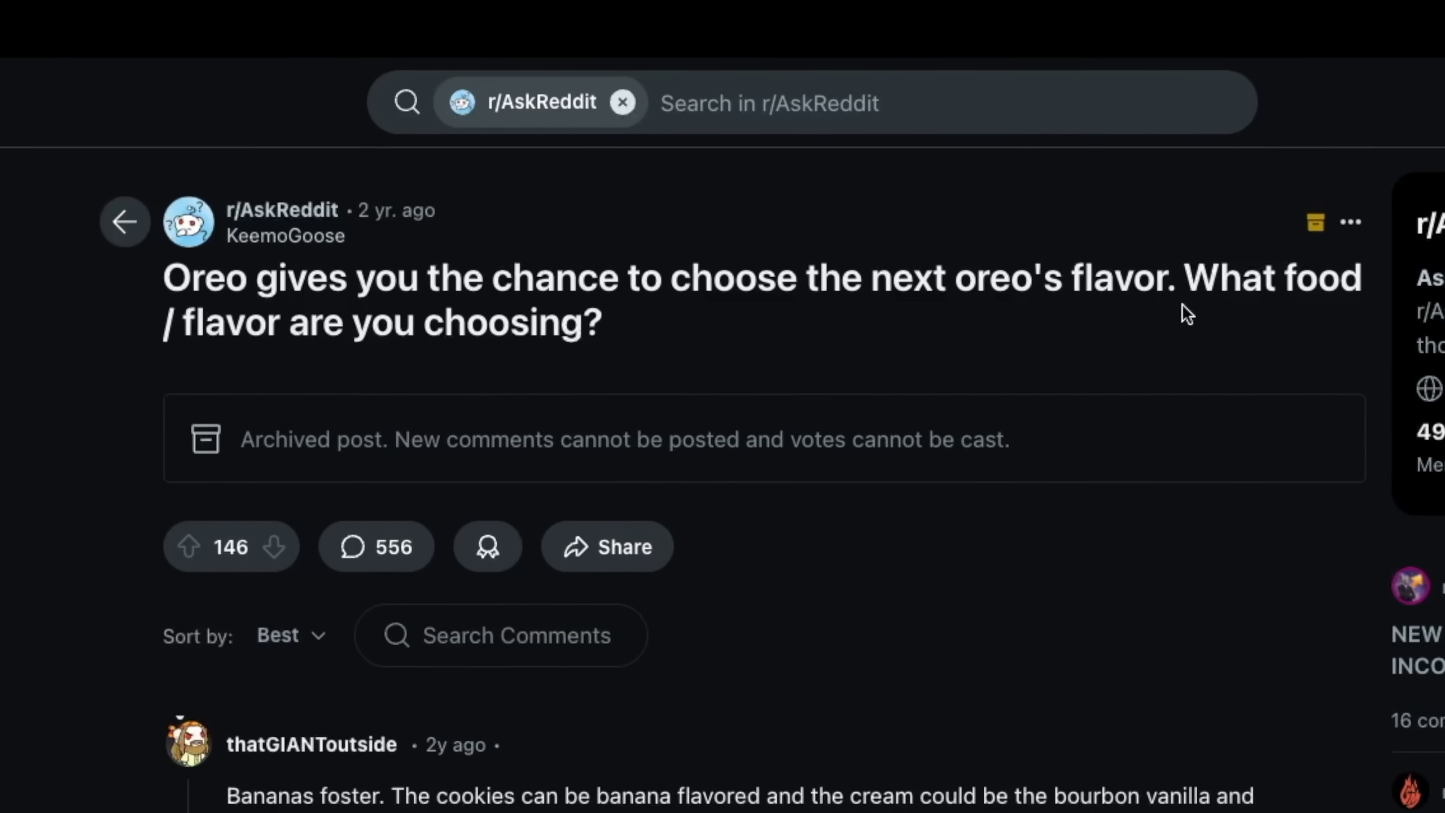
scroll(721, 350, down, 2)
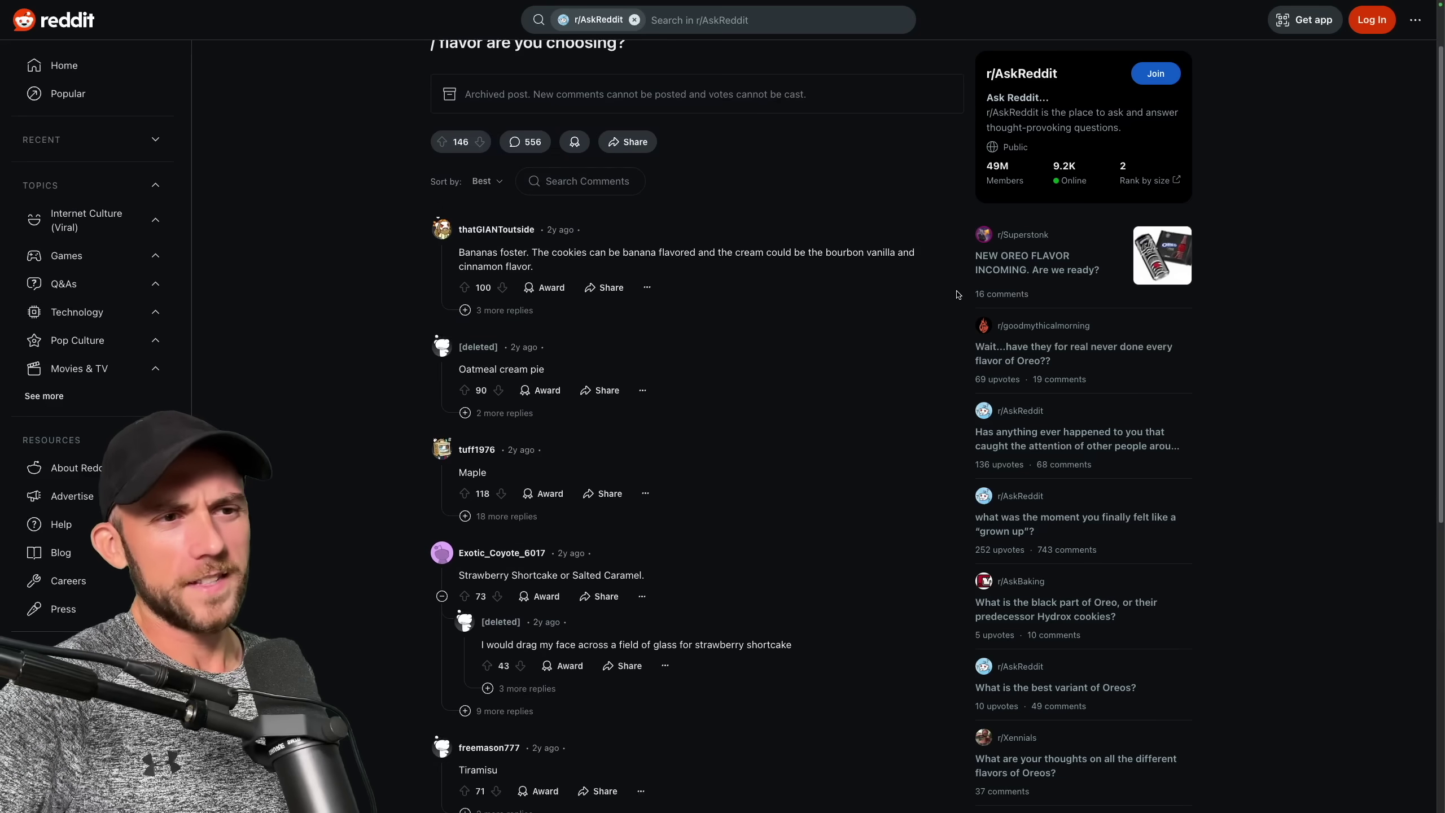
scroll(958, 294, down, 2)
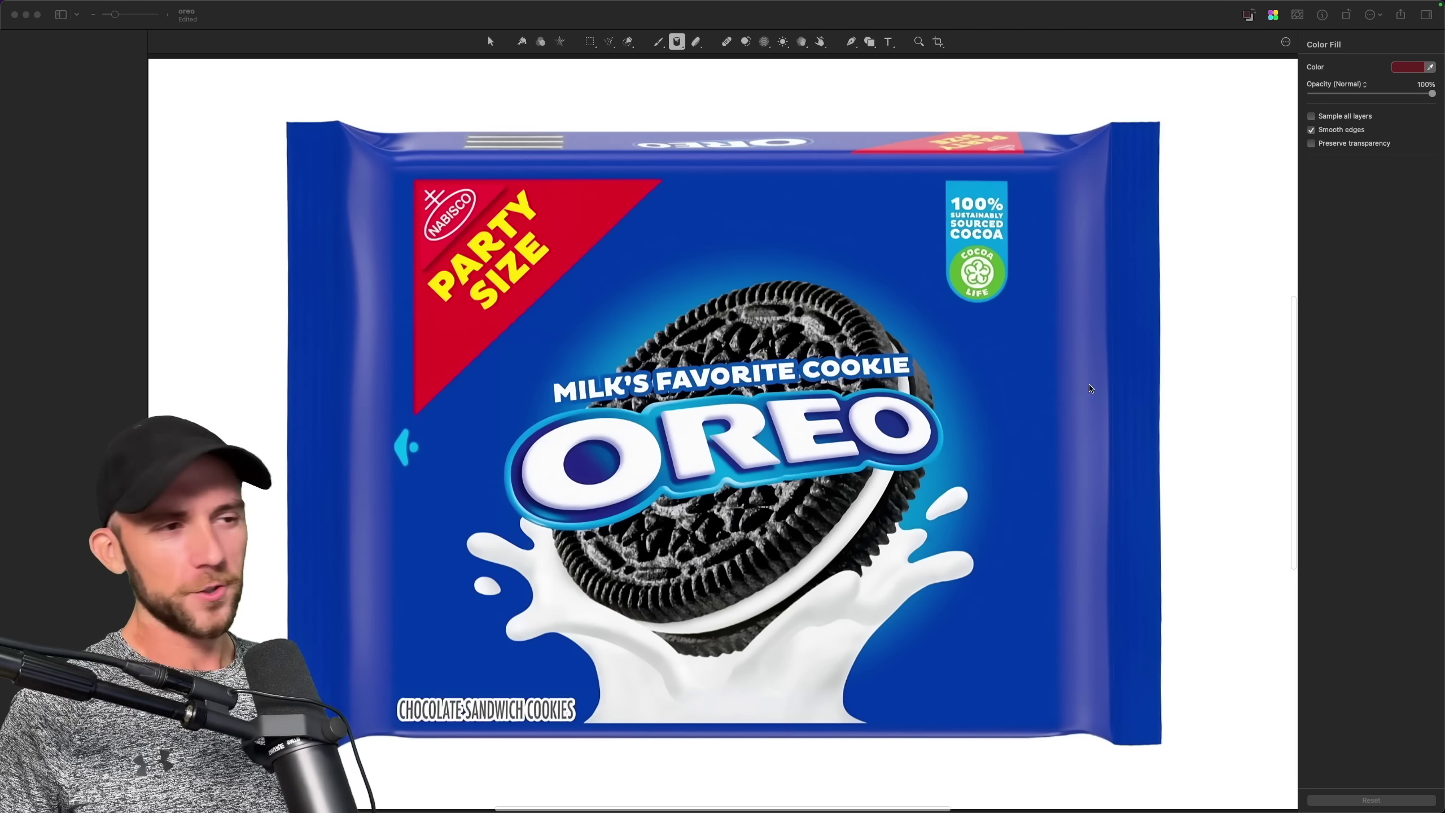
Step: Switch to Pixelmator Pro and remove the cookie, OREO logo and milk splash from the package front with Repair strokes and brushwork
mouse_move(601, 351)
mouse_down()
mouse_move(840, 346)
mouse_move(891, 368)
mouse_move(567, 394)
mouse_move(826, 347)
mouse_up()
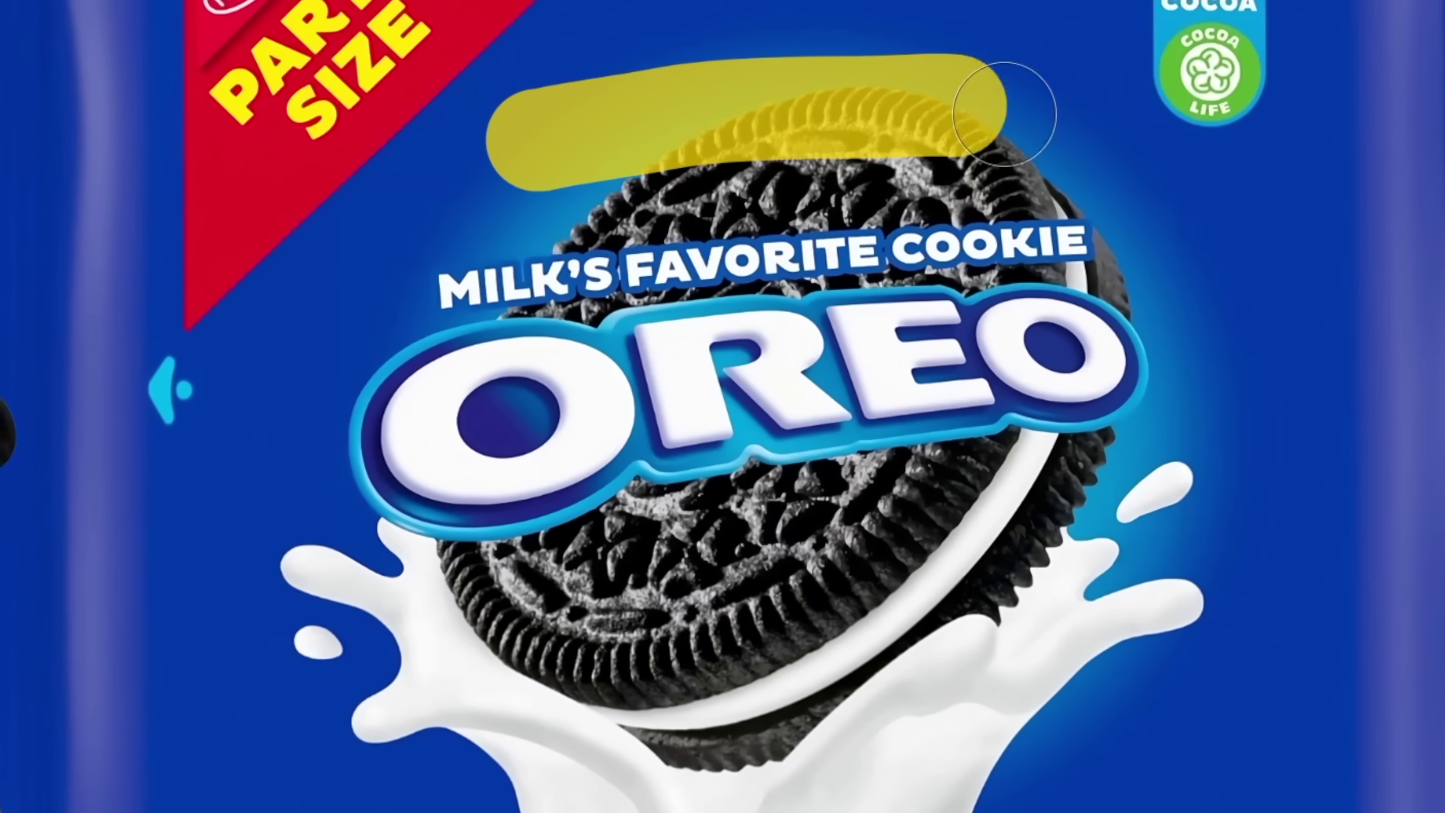
mouse_move(943, 203)
mouse_down()
mouse_move(353, 348)
mouse_move(1043, 247)
mouse_up()
drag(648, 420, 692, 434)
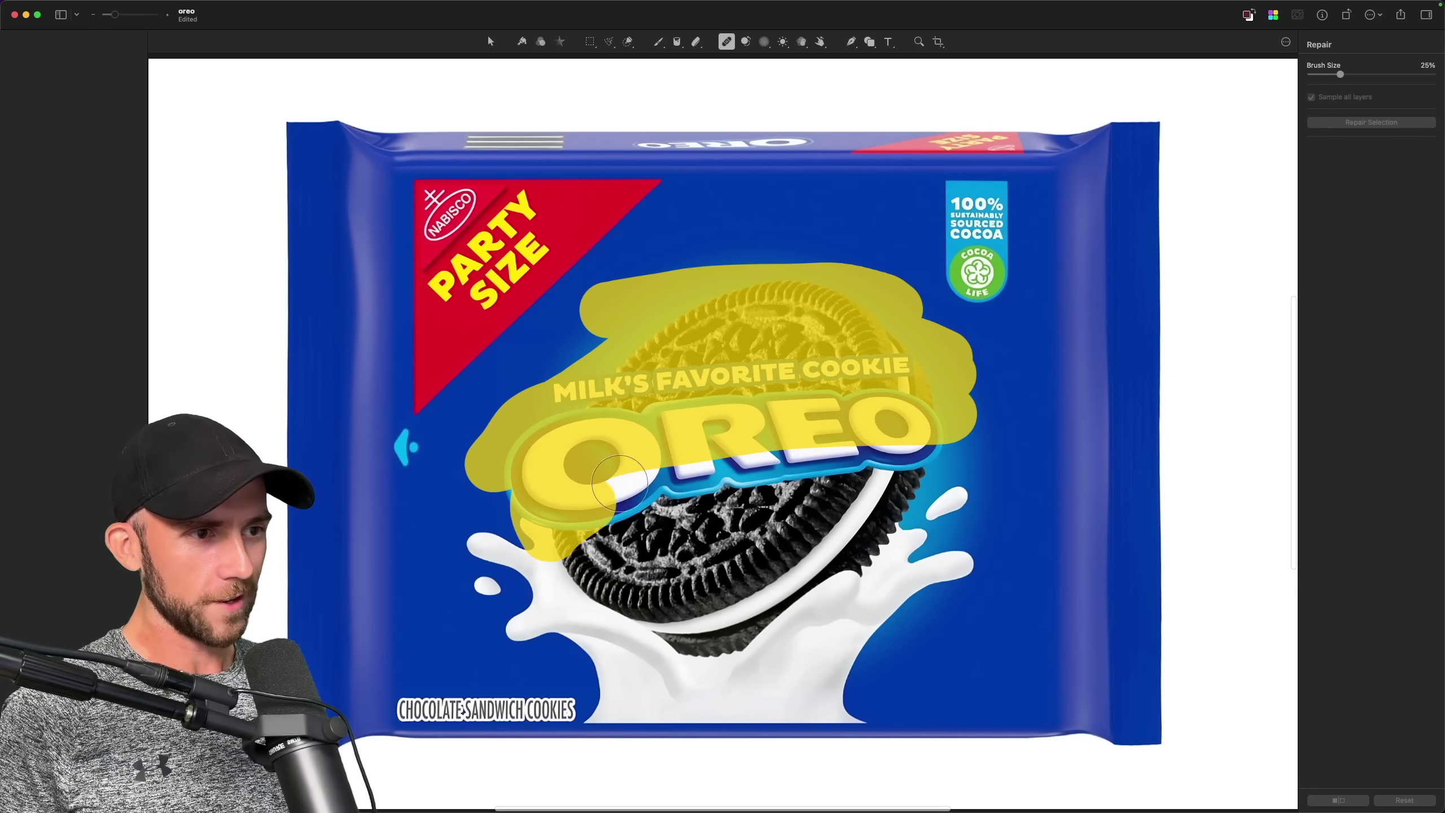
mouse_move(620, 484)
mouse_down()
mouse_move(901, 481)
mouse_move(553, 538)
mouse_up()
key(b)
key(super+plus)
mouse_move(836, 300)
mouse_down()
mouse_move(707, 454)
mouse_move(536, 616)
mouse_move(588, 626)
mouse_up()
mouse_move(895, 296)
mouse_down()
mouse_move(1010, 180)
mouse_move(844, 195)
mouse_up()
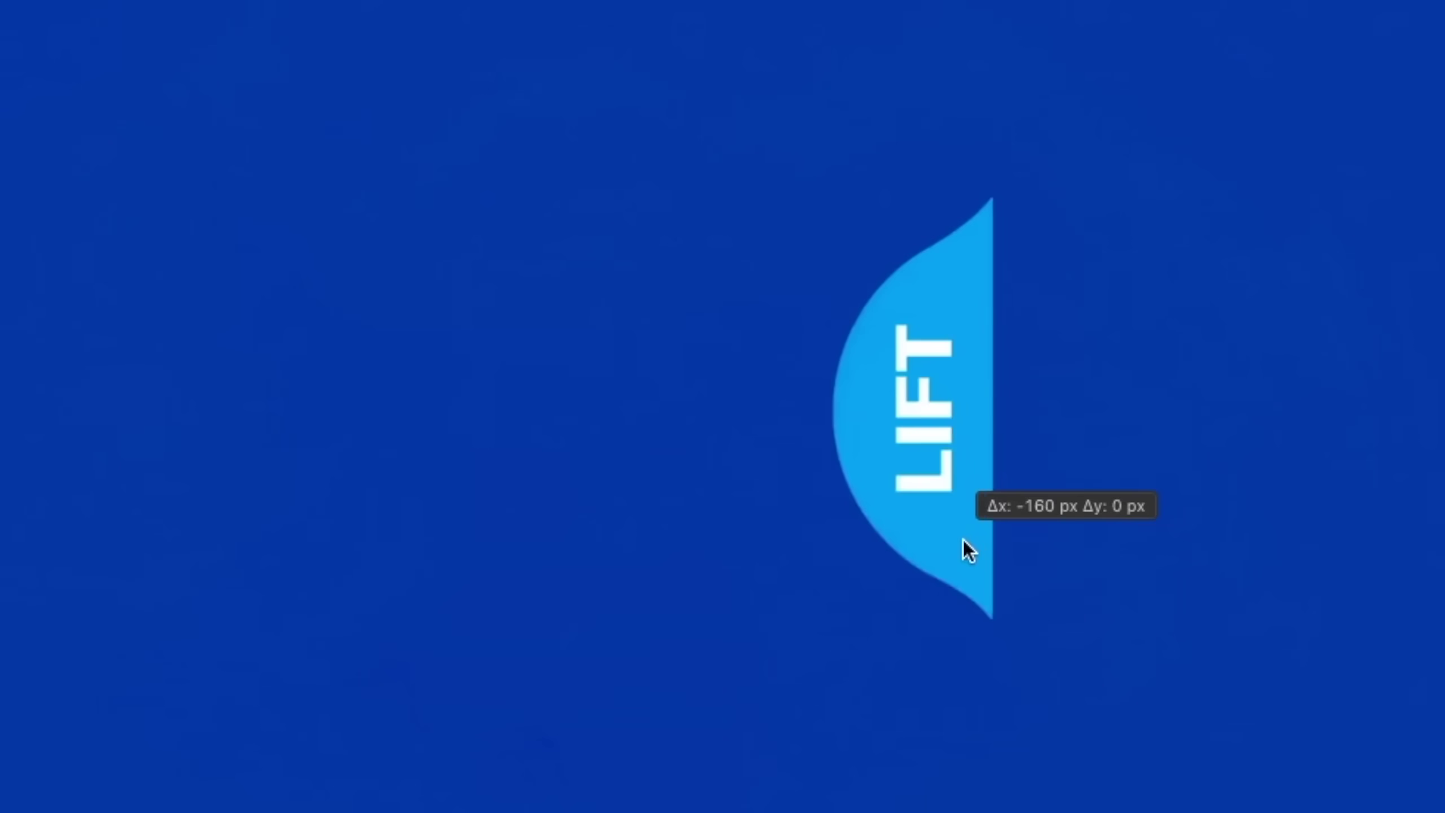
Step: Position the LIFT tab at the package's left edge and the OREO logo in the middle of the blue front
drag(963, 540, 475, 487)
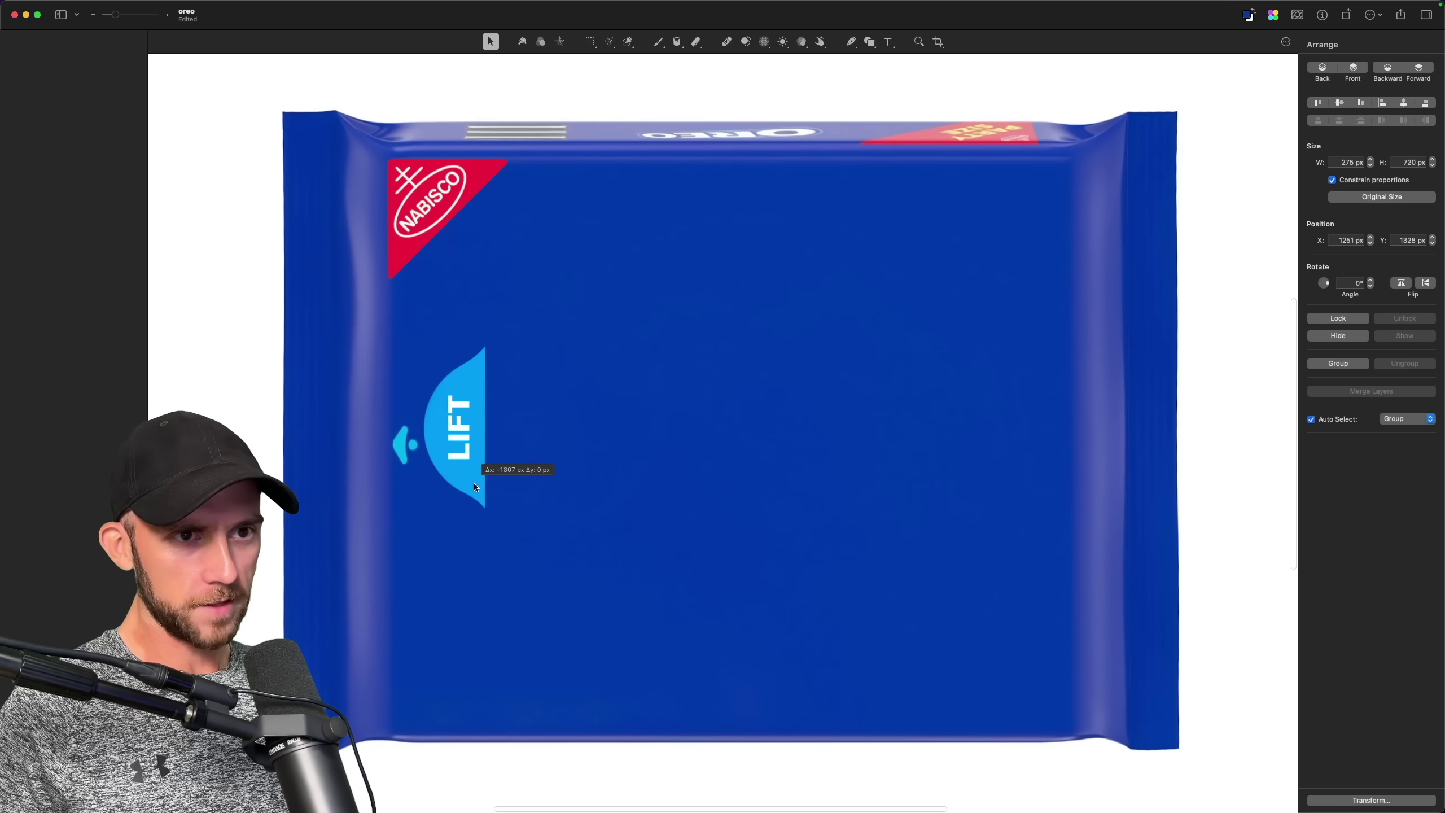
drag(564, 428, 596, 448)
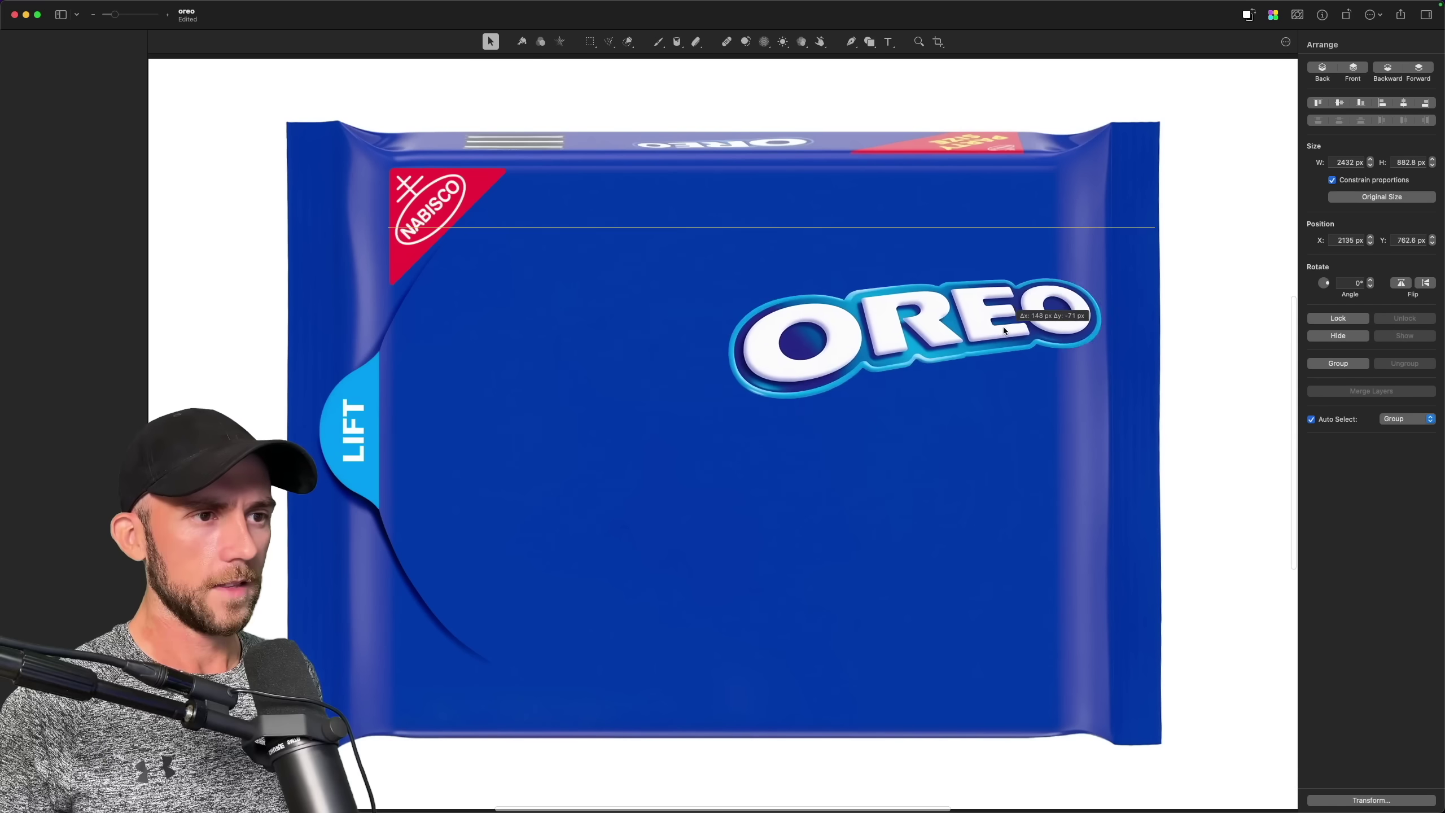
mouse_move(1174, 319)
mouse_down()
mouse_move(1012, 364)
mouse_move(980, 381)
mouse_move(968, 413)
mouse_move(1042, 410)
mouse_up()
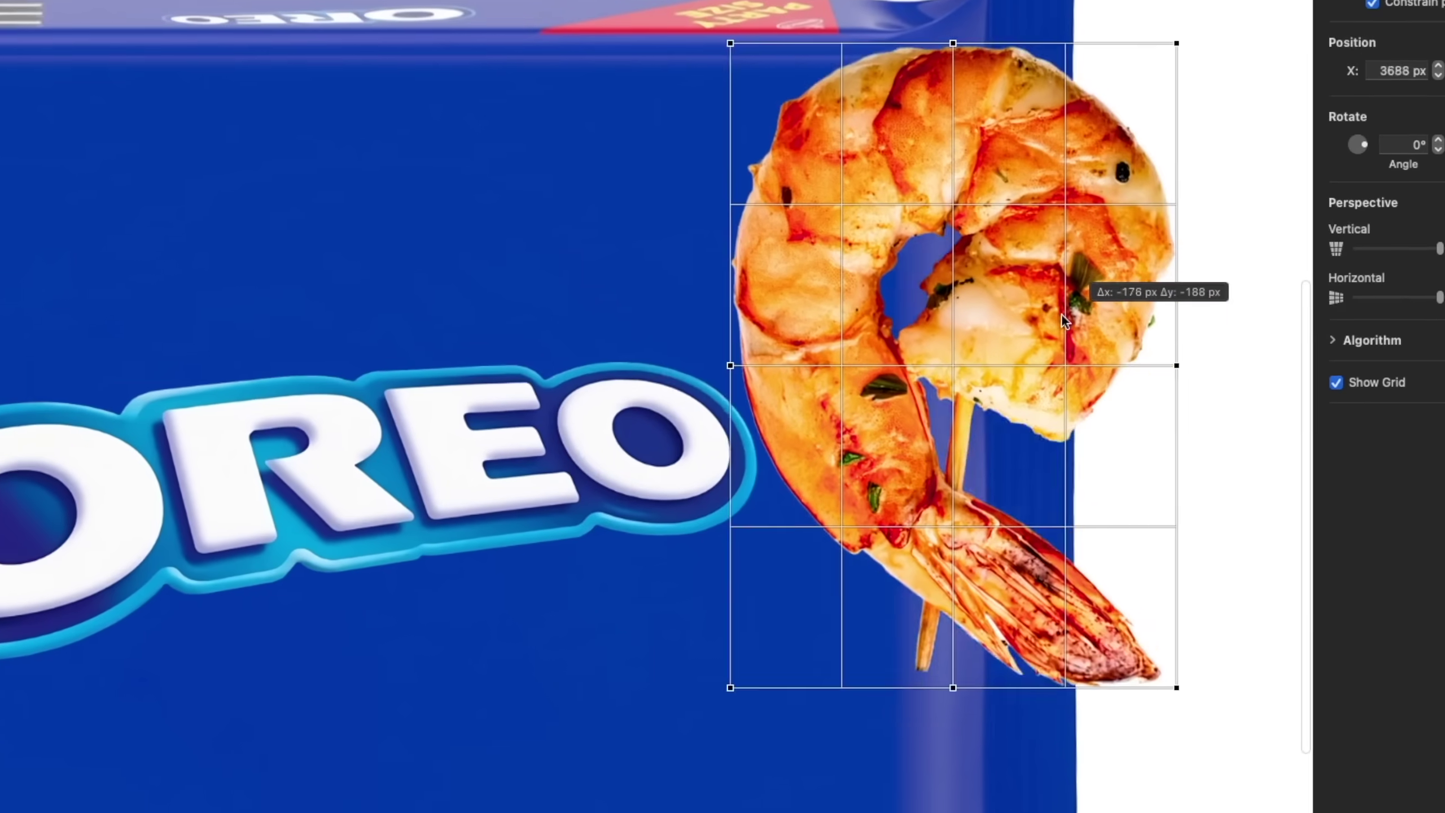
Step: Centre the grilled shrimp over the OREO logo, rotate it about 90° with its tail pointing up and shade it with the Paint brush
drag(1061, 314, 722, 432)
drag(864, 200, 590, 314)
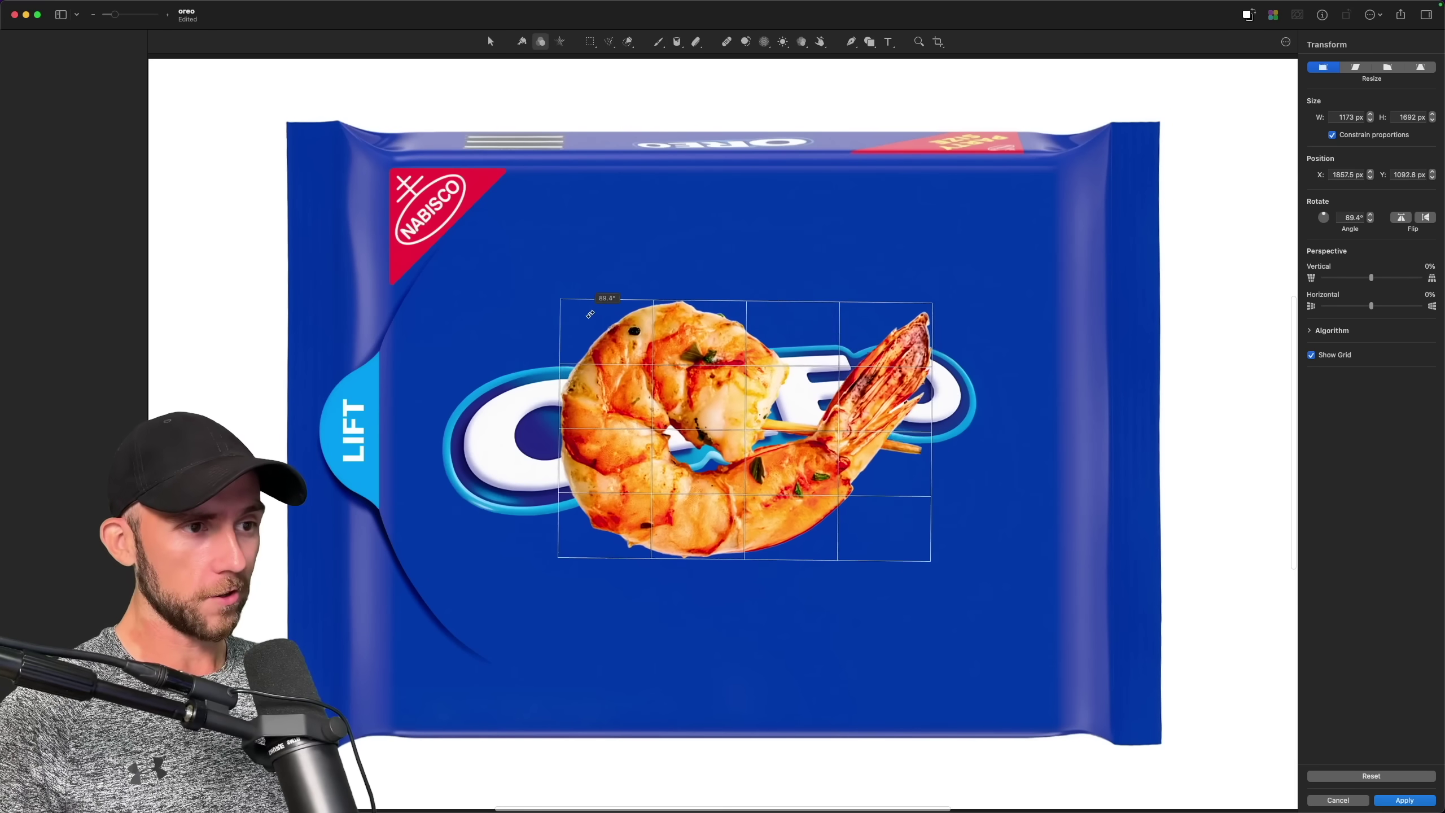
key(Return)
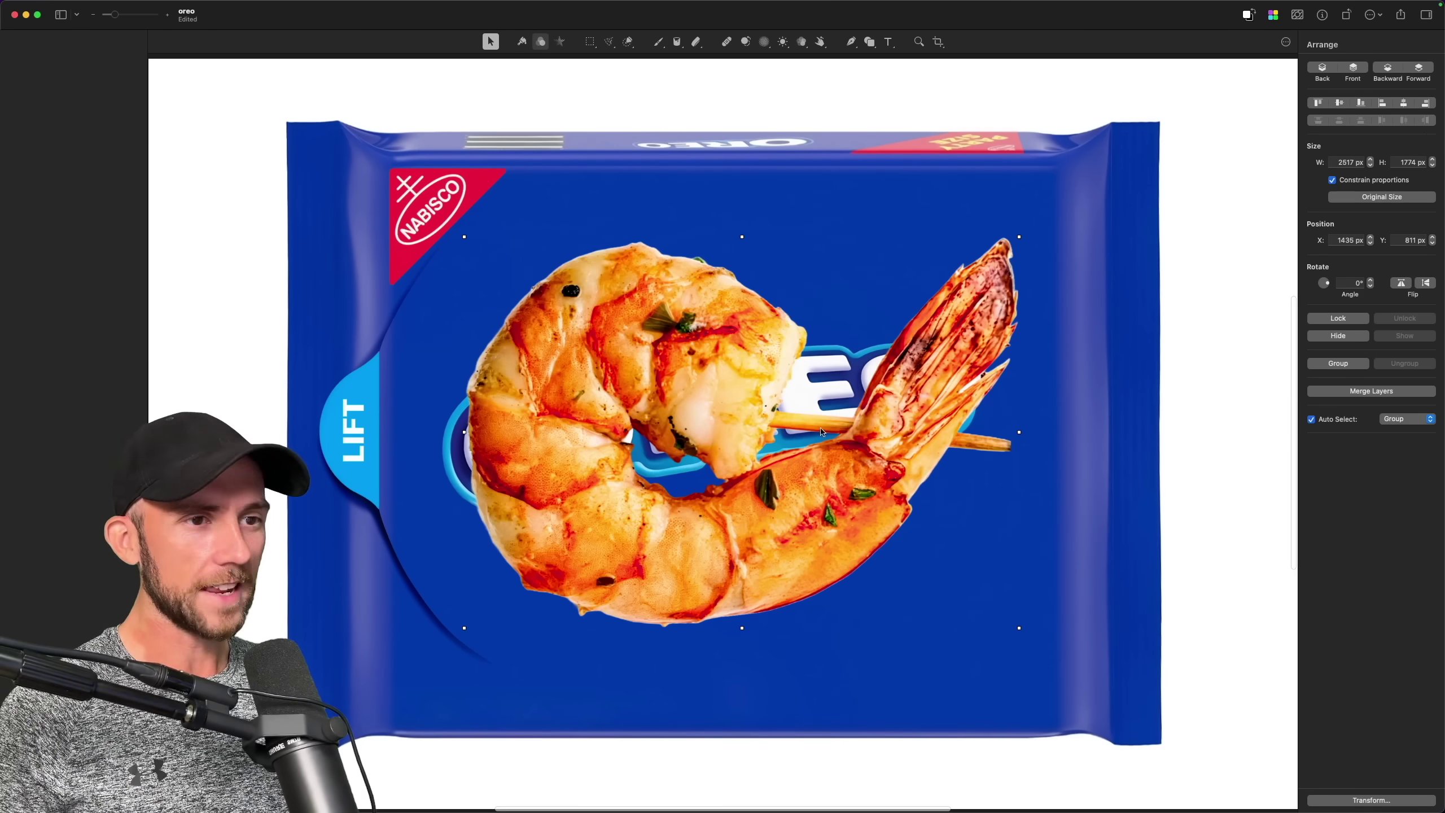
key(b)
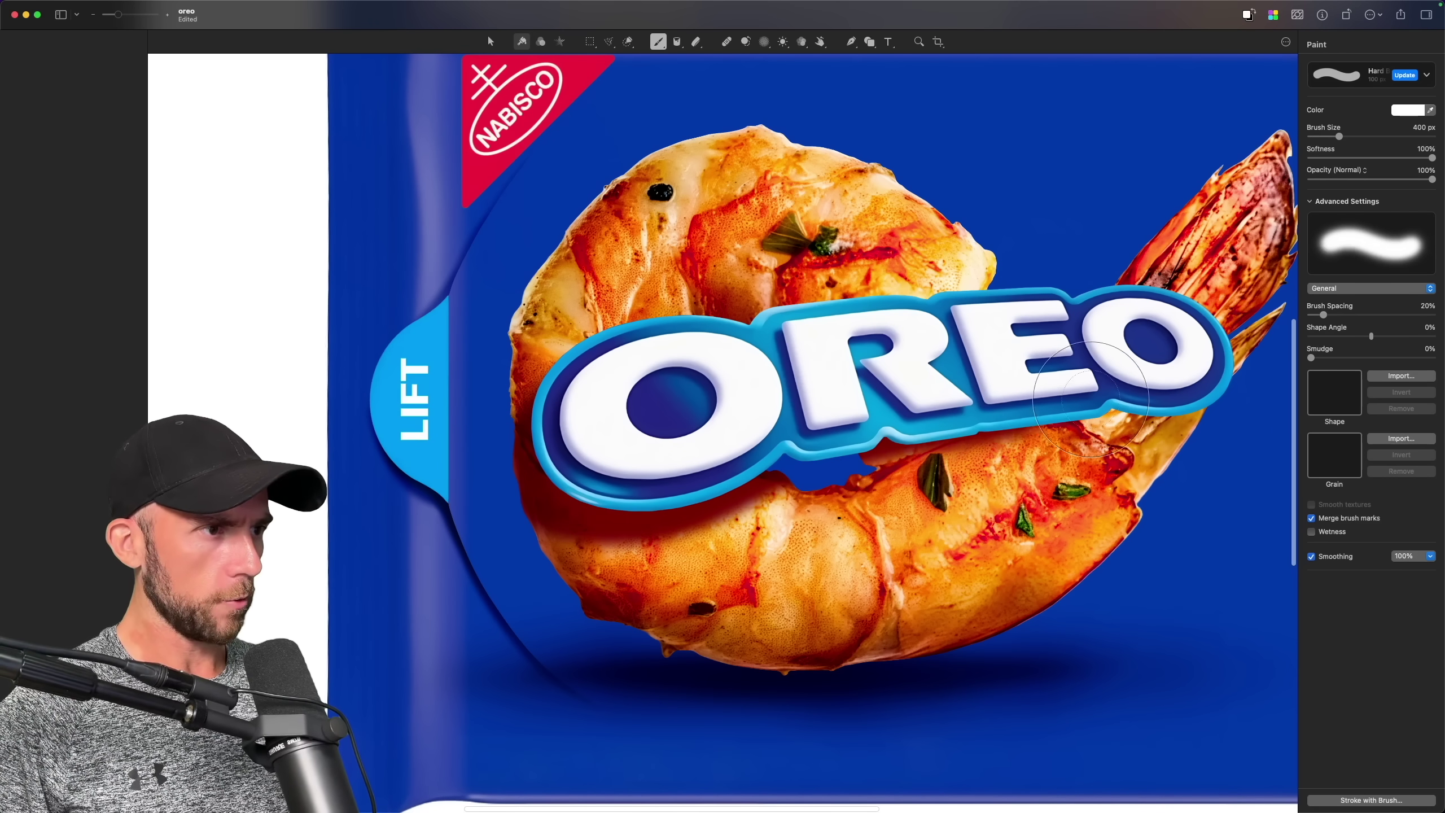
Step: Place the two stacked Oreo cookies over the lower-right part of the shrimp, below the OREO logo
scroll(854, 501, up, 3)
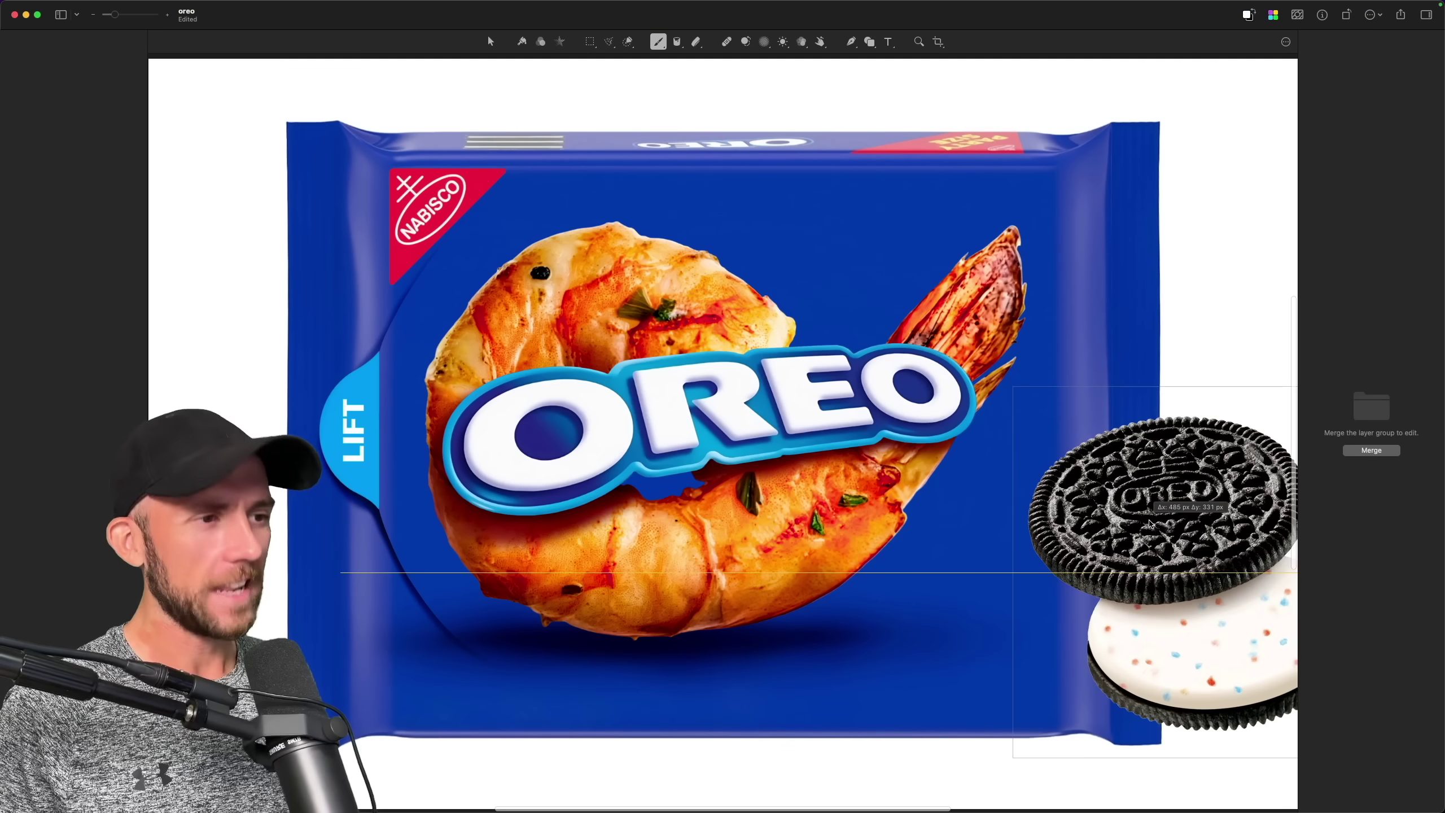
mouse_move(1135, 476)
mouse_down()
mouse_move(1083, 401)
mouse_move(980, 382)
mouse_move(844, 459)
mouse_move(848, 501)
mouse_up()
drag(1080, 390, 1085, 390)
drag(1203, 140, 1184, 160)
Step: Tint the top cookie reddish brown using a soft 400 px brush
key(b)
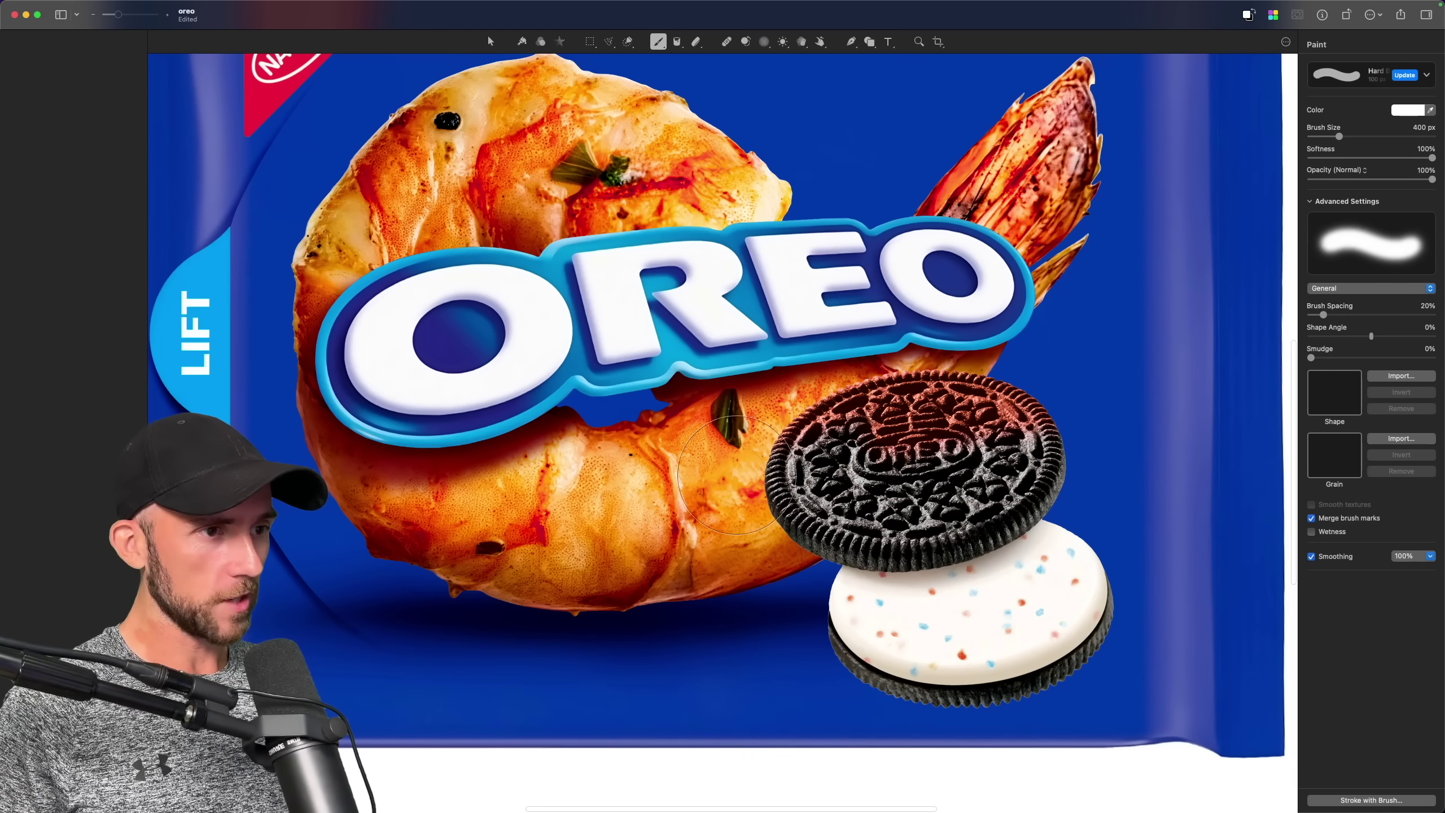
mouse_move(933, 417)
mouse_down()
mouse_move(967, 501)
mouse_move(1091, 524)
mouse_move(803, 567)
mouse_move(1147, 491)
mouse_up()
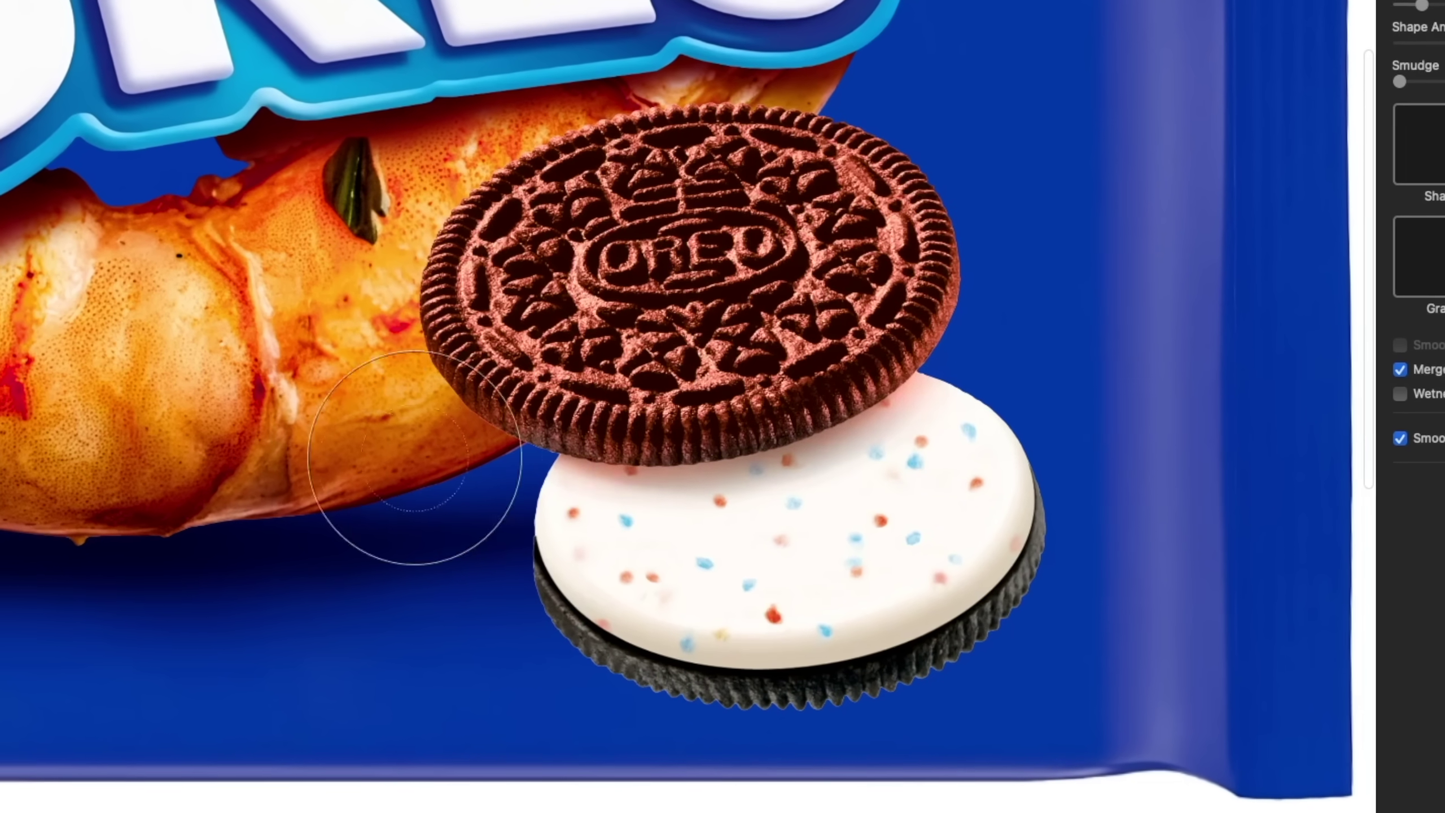
mouse_move(1107, 327)
mouse_down()
mouse_move(743, 746)
mouse_move(387, 555)
mouse_move(727, 480)
mouse_up()
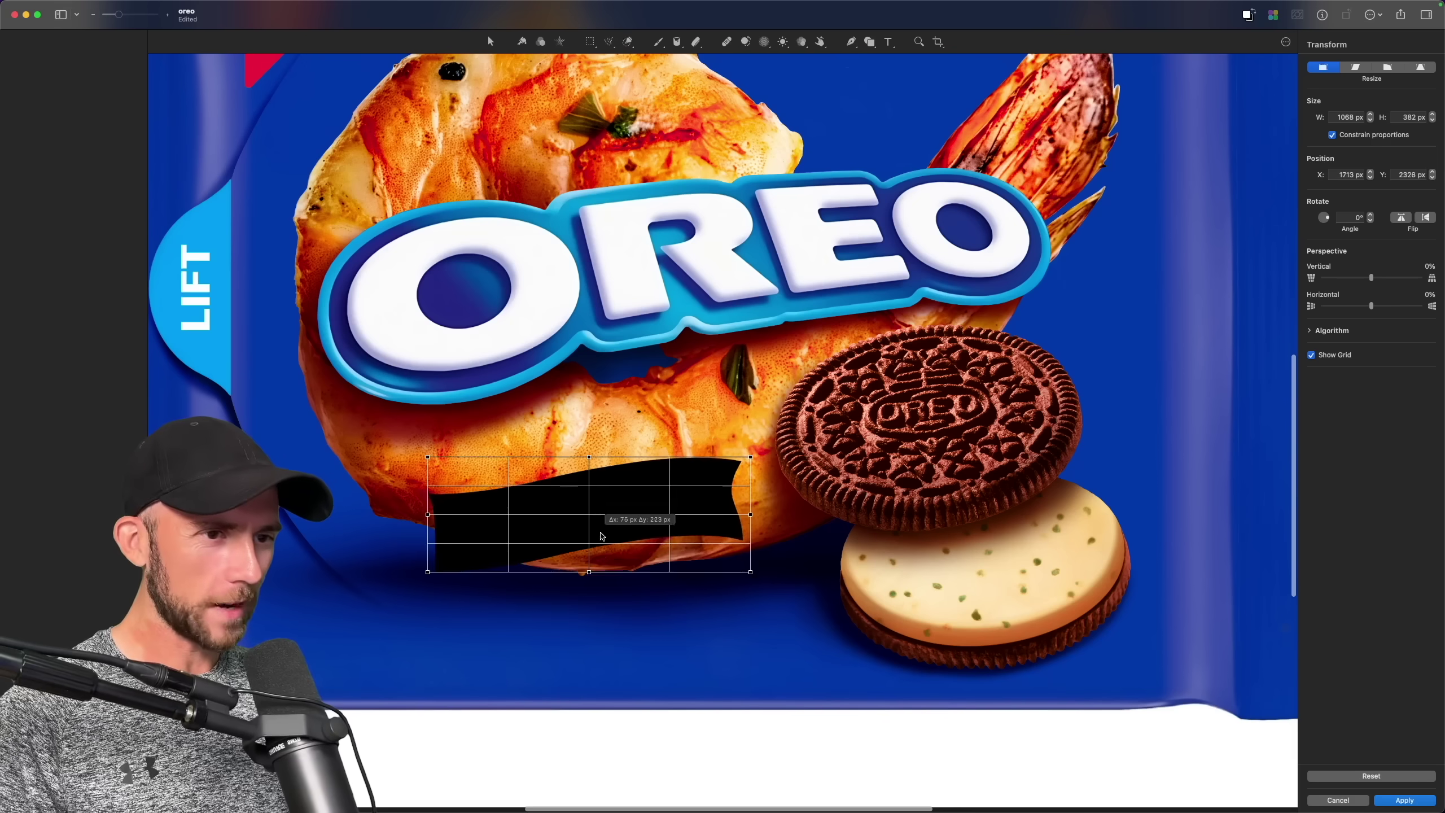
Step: Place a wavy banner beside the lower cookie and letter it "GARLIC BUTTER & HERB CREME"
drag(620, 547, 755, 628)
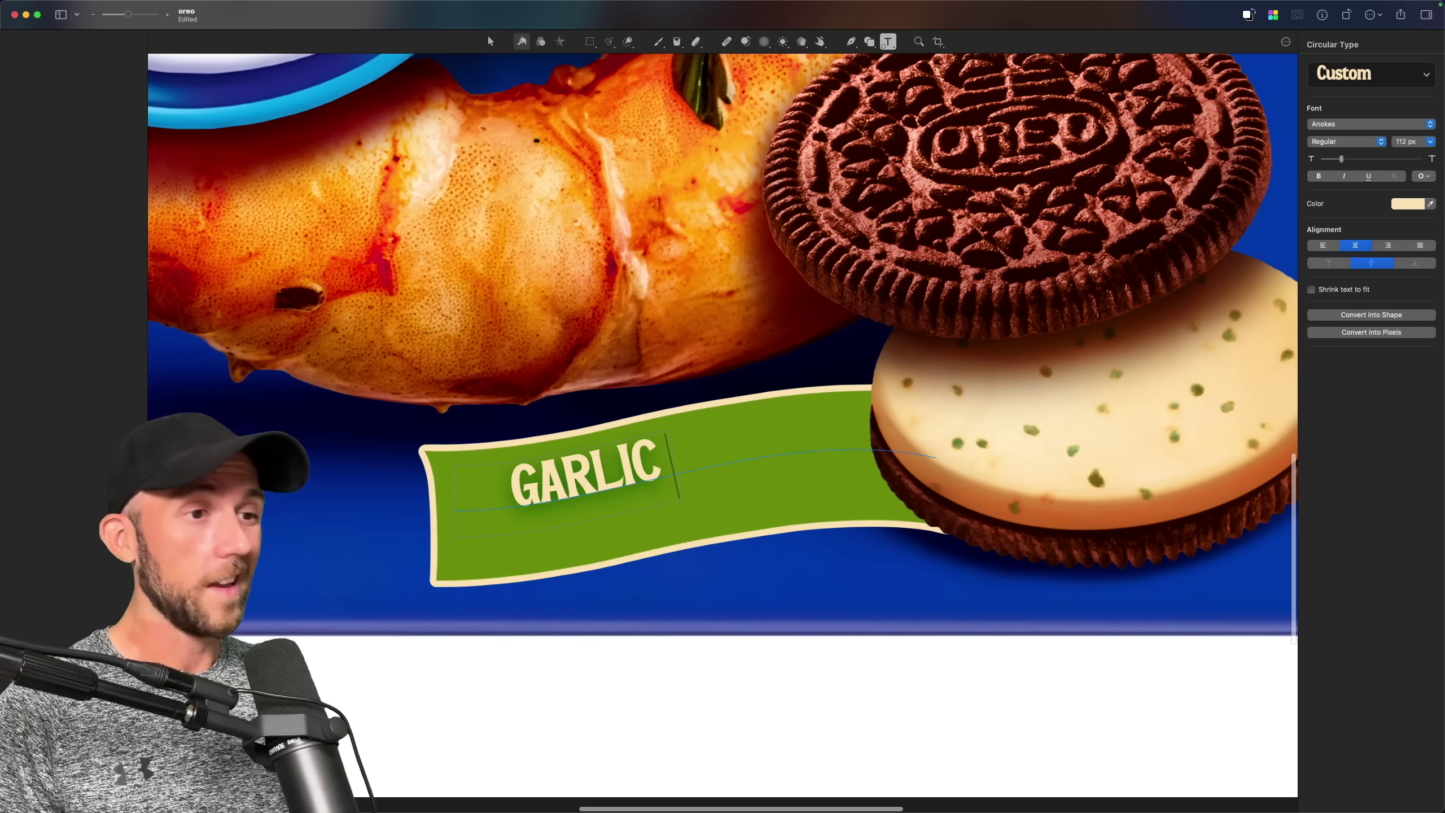
text(ER & HERB CREME)
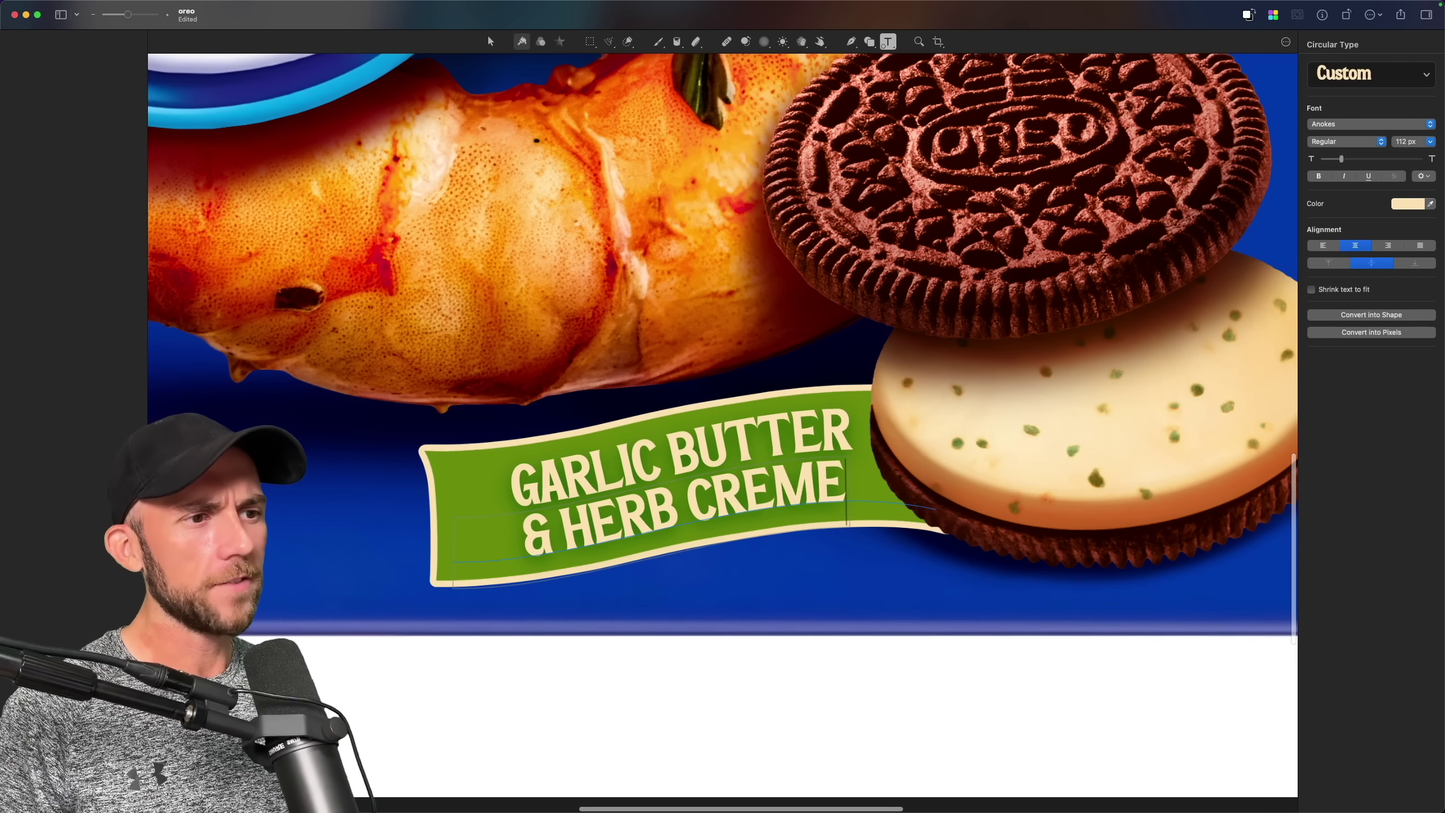
key(Escape)
key(b)
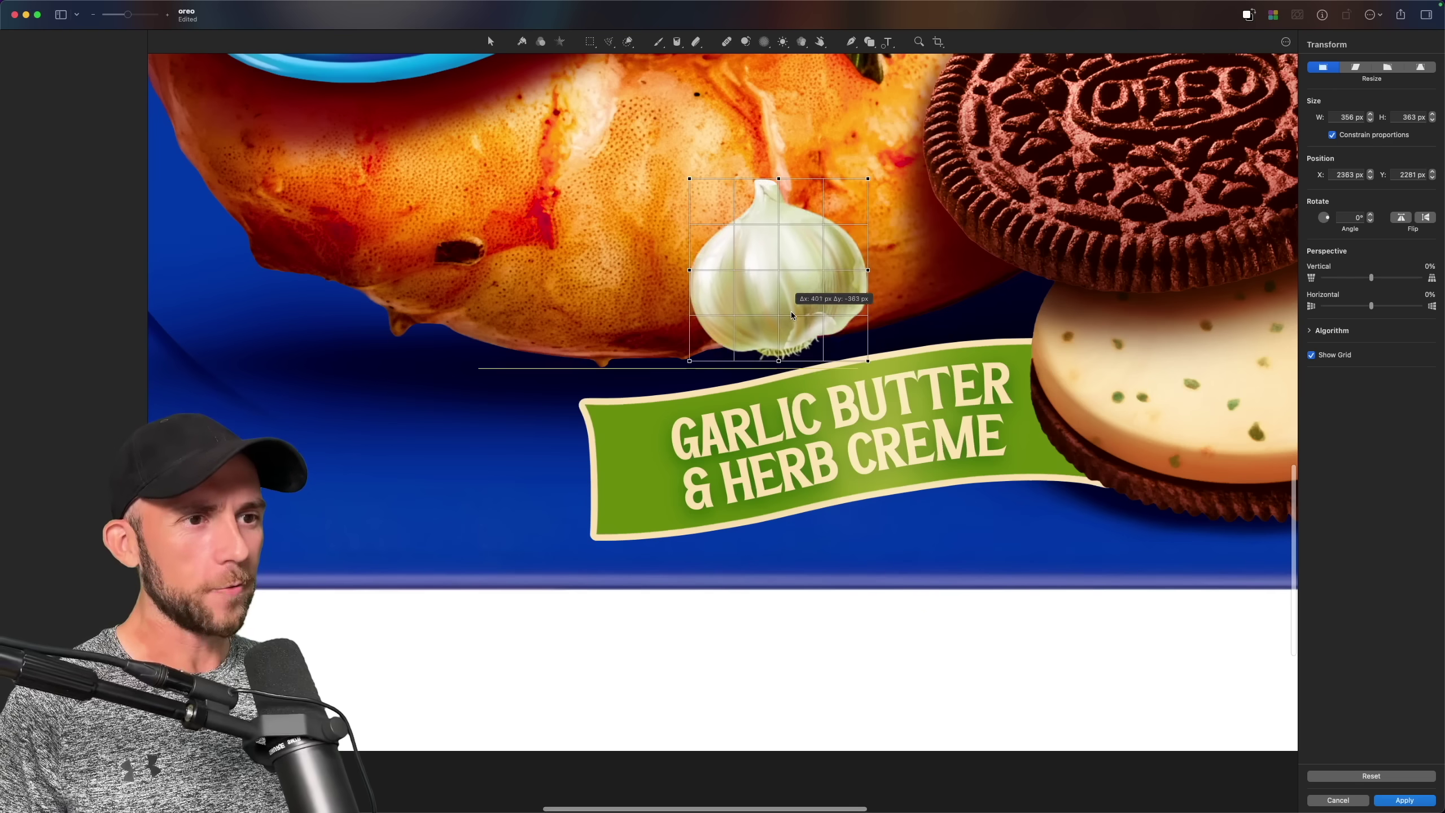
Step: Place the garlic bulb at the left end of the banner and the basil leaf overlapping it, applying both transforms
mouse_move(790, 312)
mouse_down()
mouse_move(641, 353)
mouse_move(545, 477)
mouse_move(581, 532)
mouse_move(603, 492)
mouse_up()
key(Return)
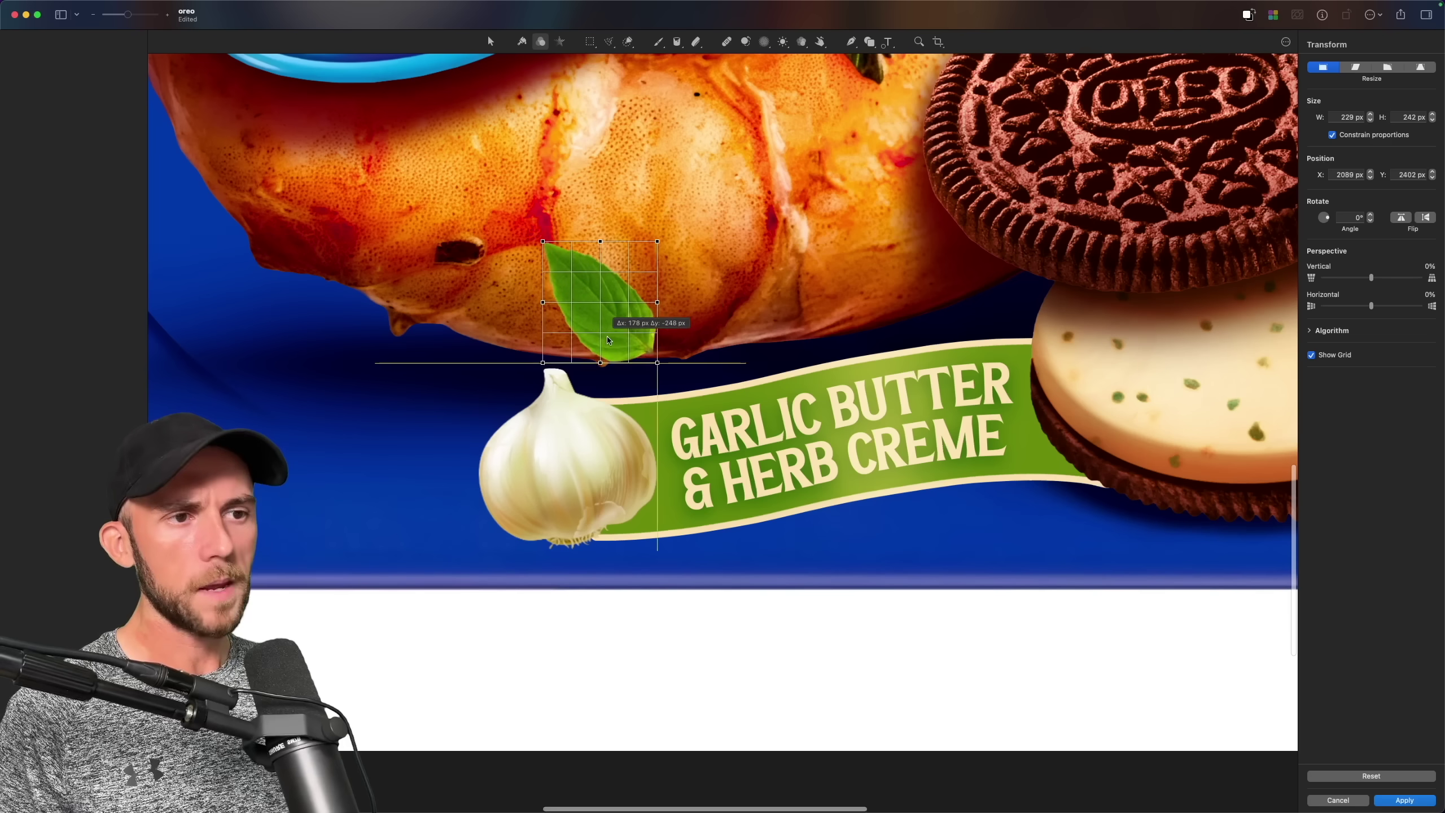
drag(609, 342, 528, 463)
key(Return)
Step: Position the skewed GARLIC SHRIMP title above the OREO logo, colour it cream, and nudge the shrimp's herb garnish up clear of the letters
scroll(702, 407, up, 3)
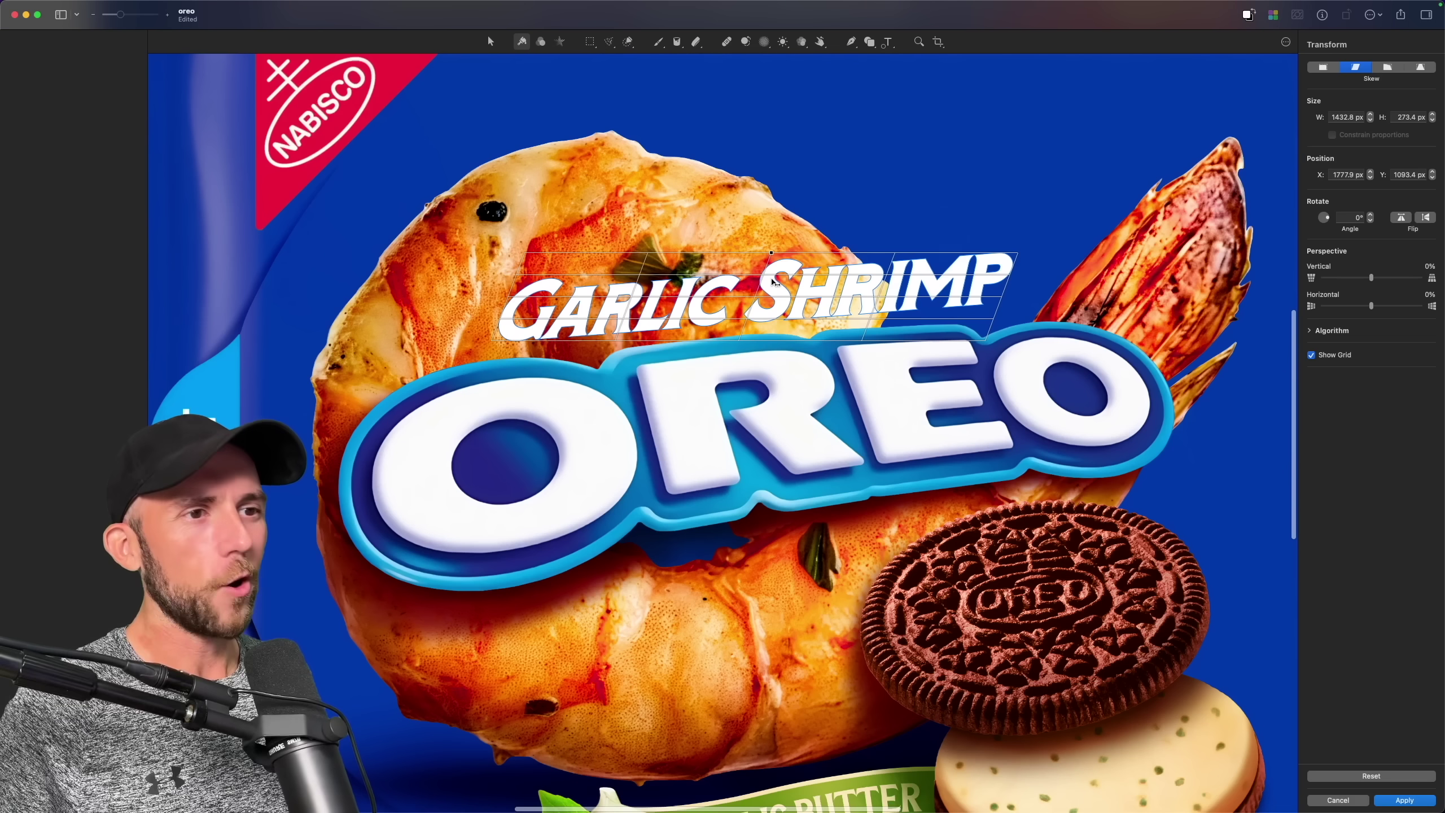
drag(740, 273, 748, 286)
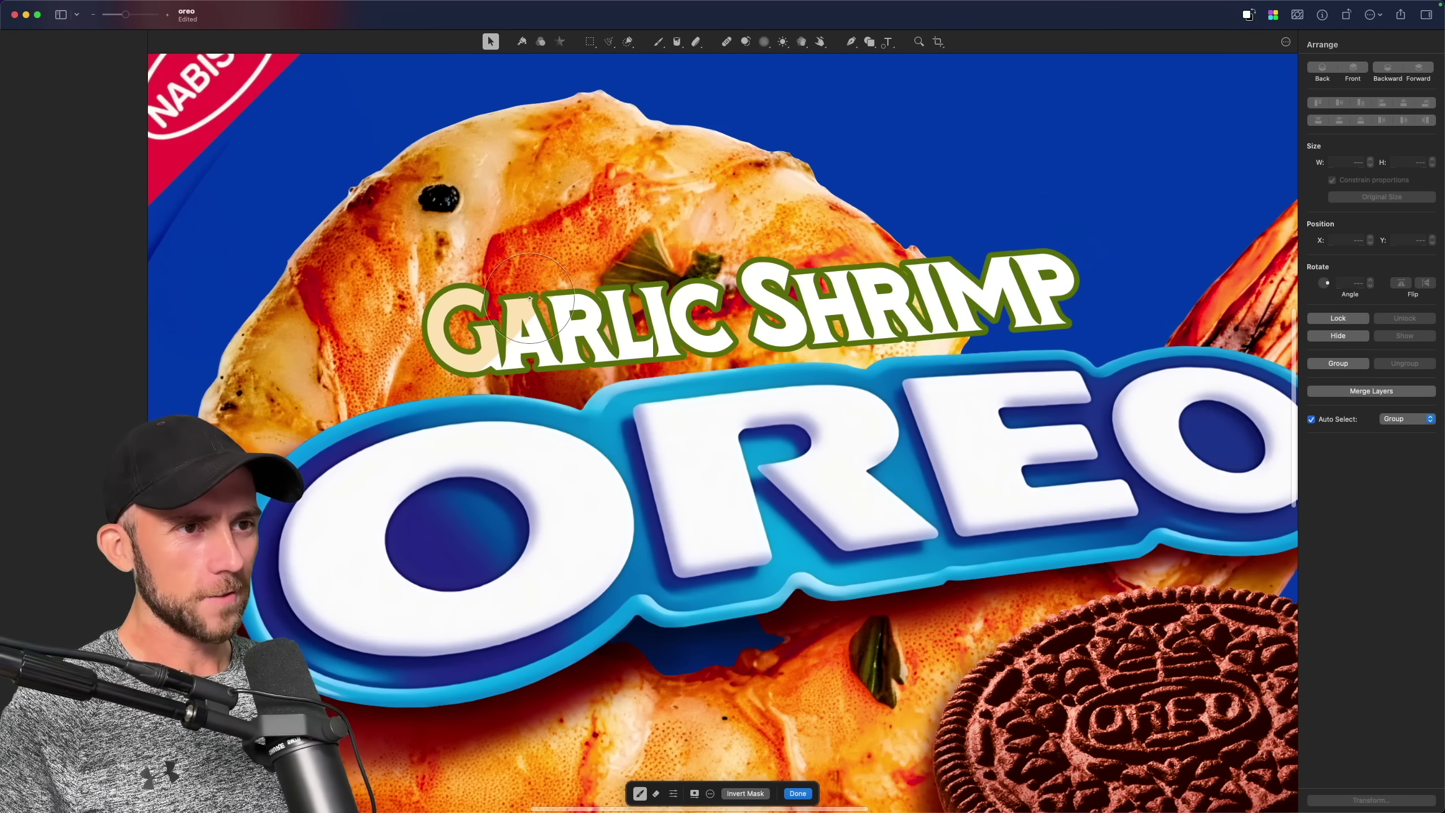
mouse_move(648, 378)
mouse_down()
mouse_move(786, 319)
mouse_move(1049, 296)
mouse_up()
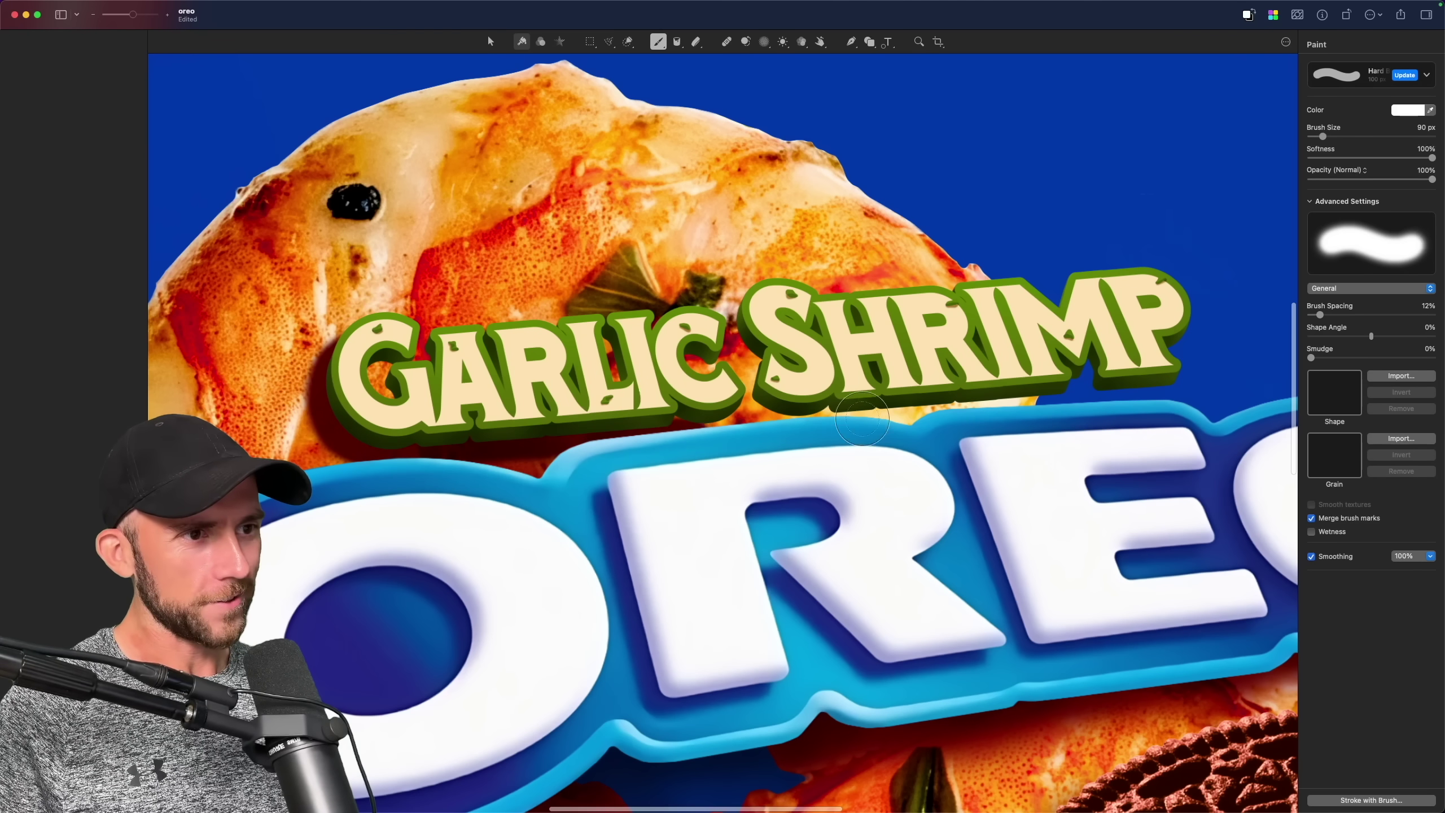
scroll(659, 315, up, 2)
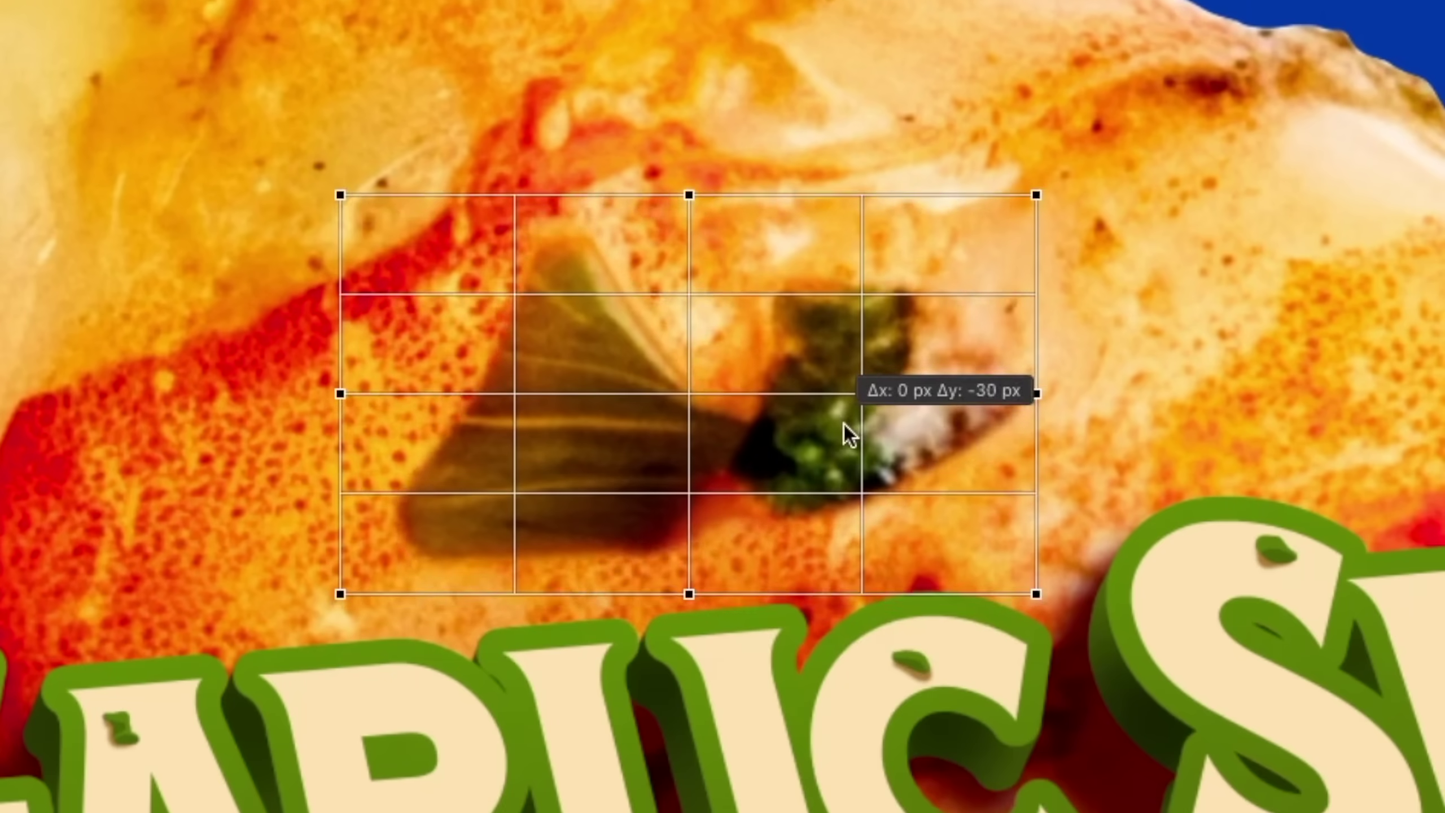
mouse_move(844, 425)
mouse_down()
mouse_move(847, 389)
mouse_move(846, 411)
mouse_up()
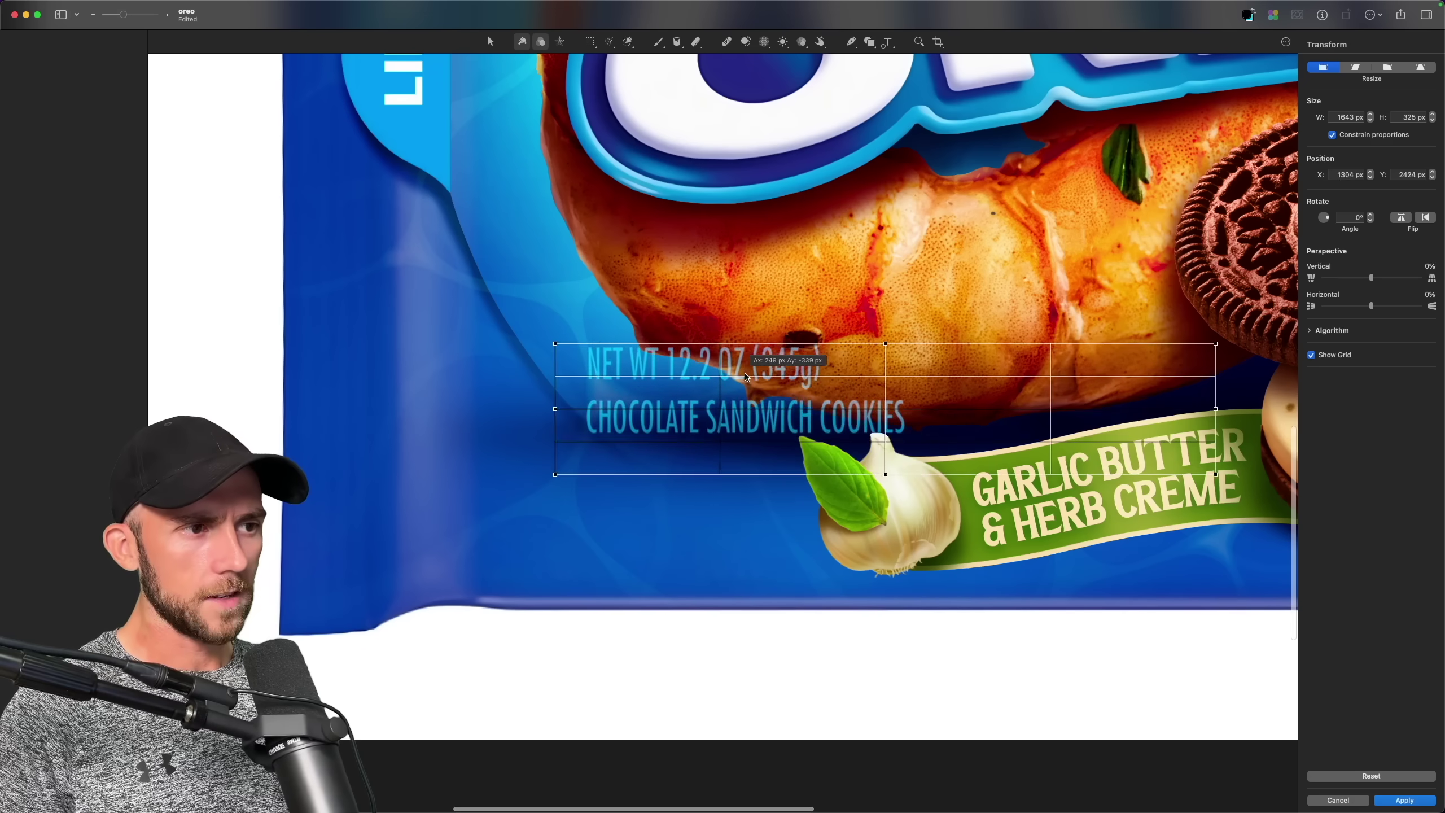
Step: Place the net weight and cookie description text at the package's lower left and the LIMITED EDITION label near its upper edge
drag(650, 377, 651, 506)
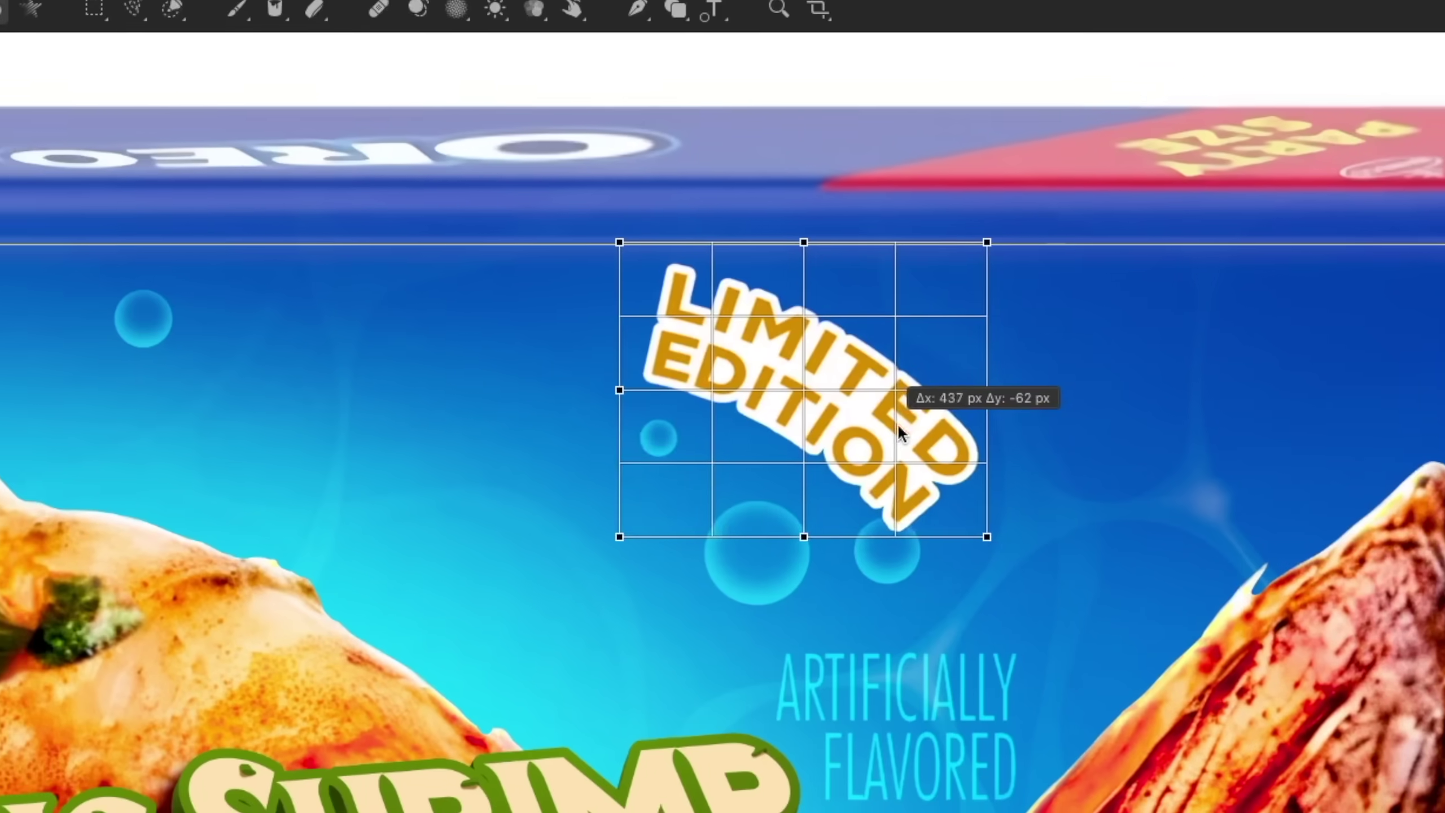
drag(898, 422, 605, 419)
drag(765, 409, 703, 426)
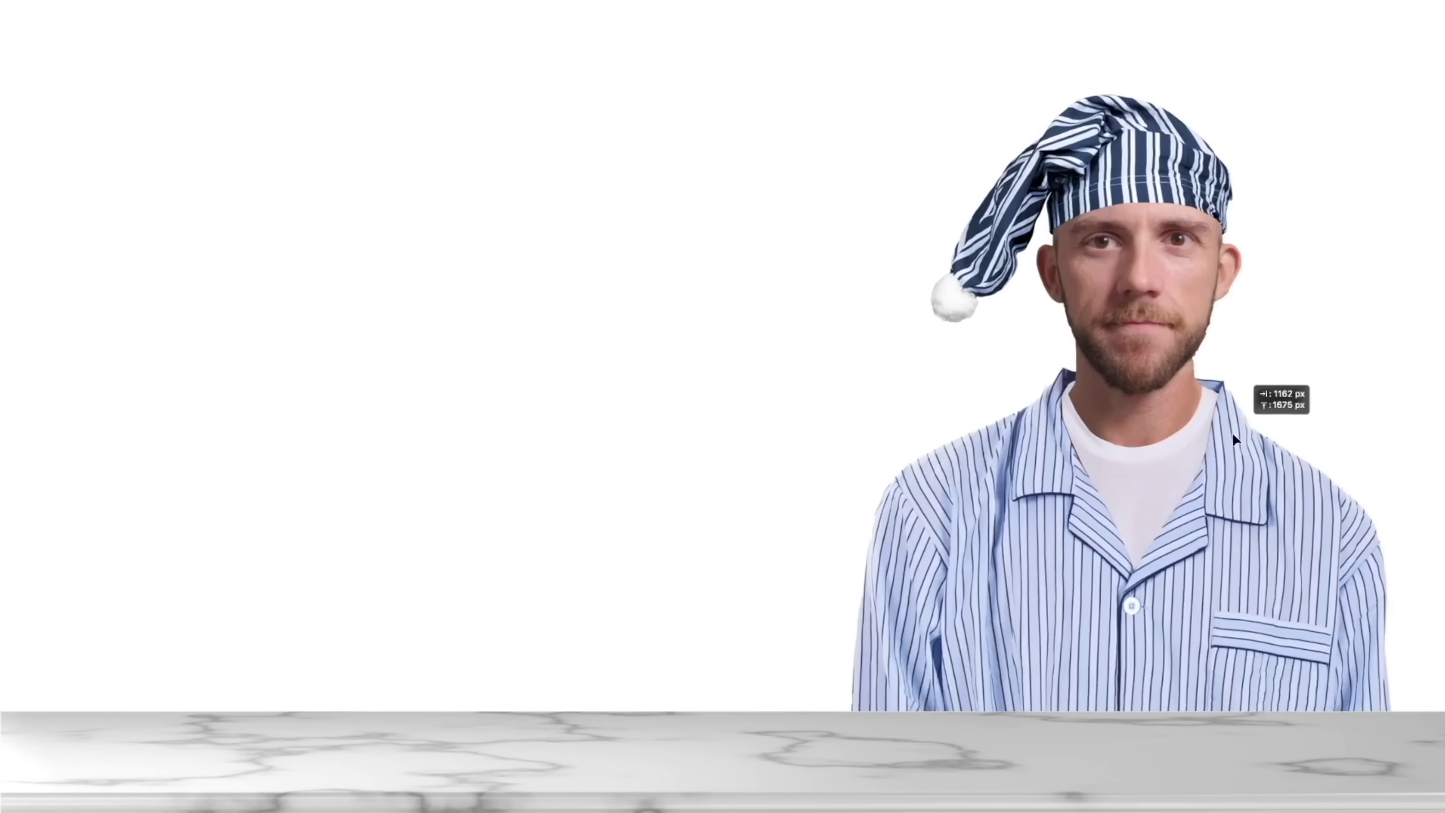
Step: Arrange the bedtime scenes, positioning the man in striped pyjamas, the toothbrush at his mouth, the pouring mouthwash bottle and the man under the bed covers
drag(1239, 422, 812, 400)
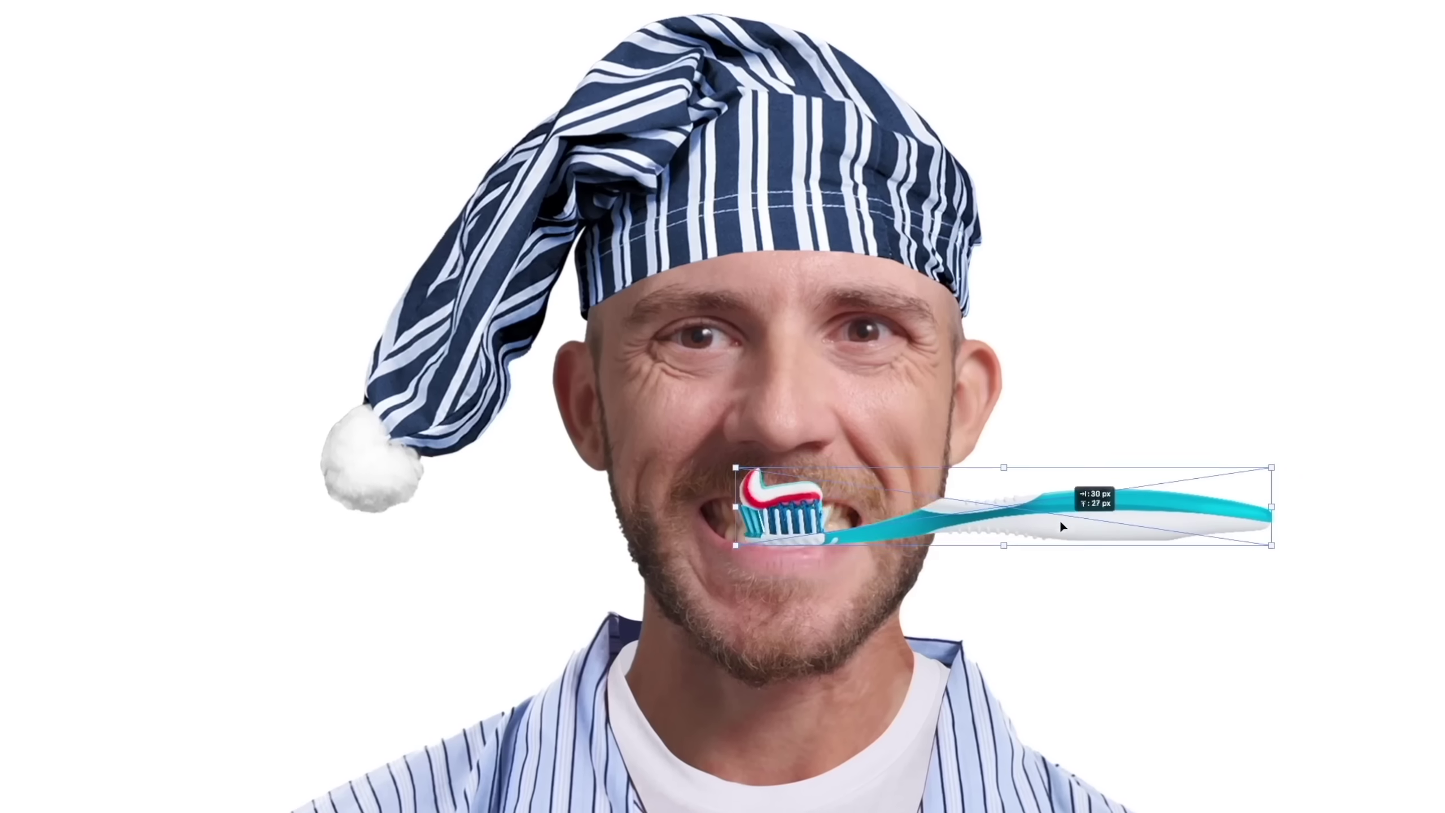
drag(1060, 520, 1075, 512)
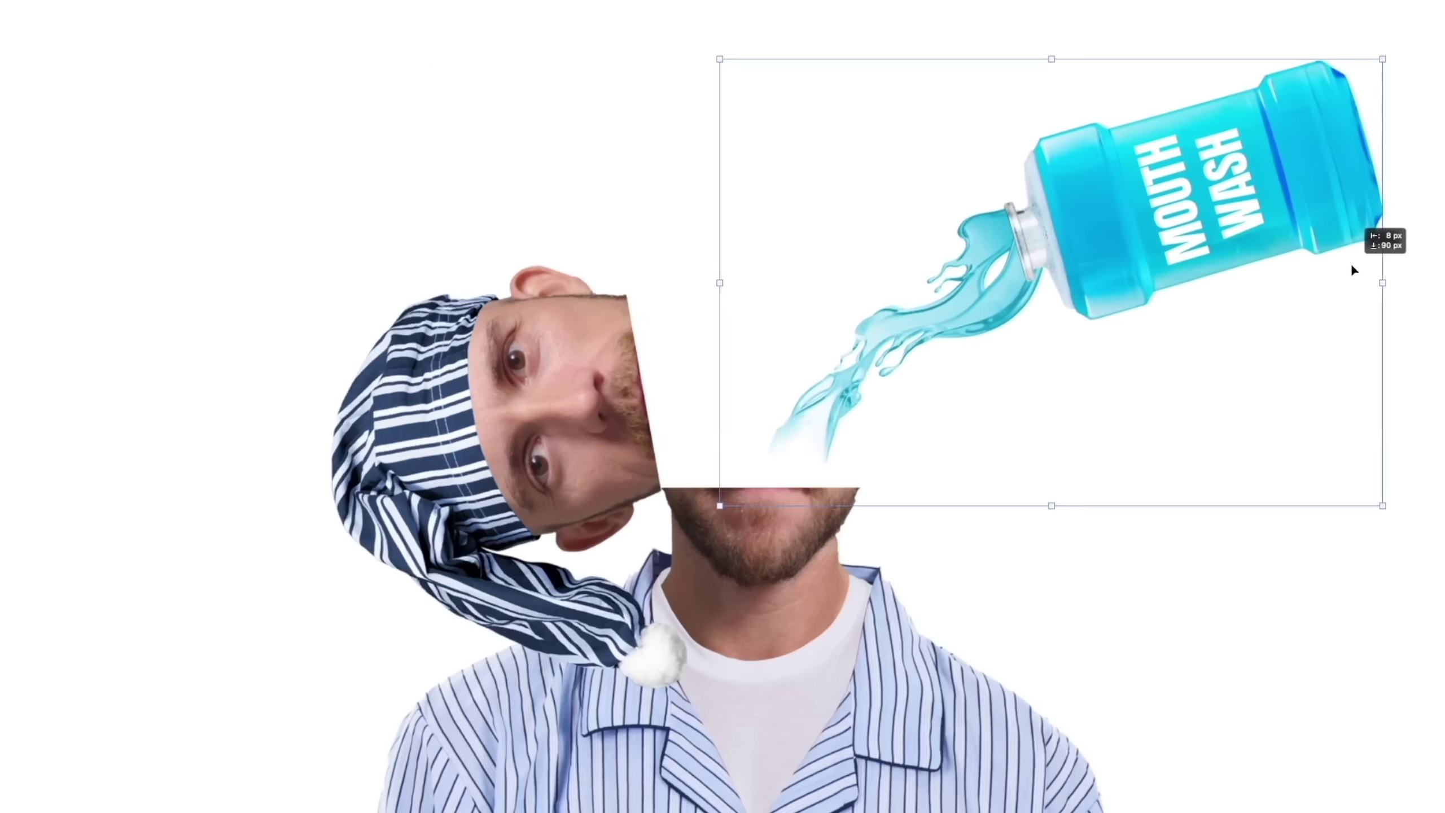
drag(1354, 267, 1302, 313)
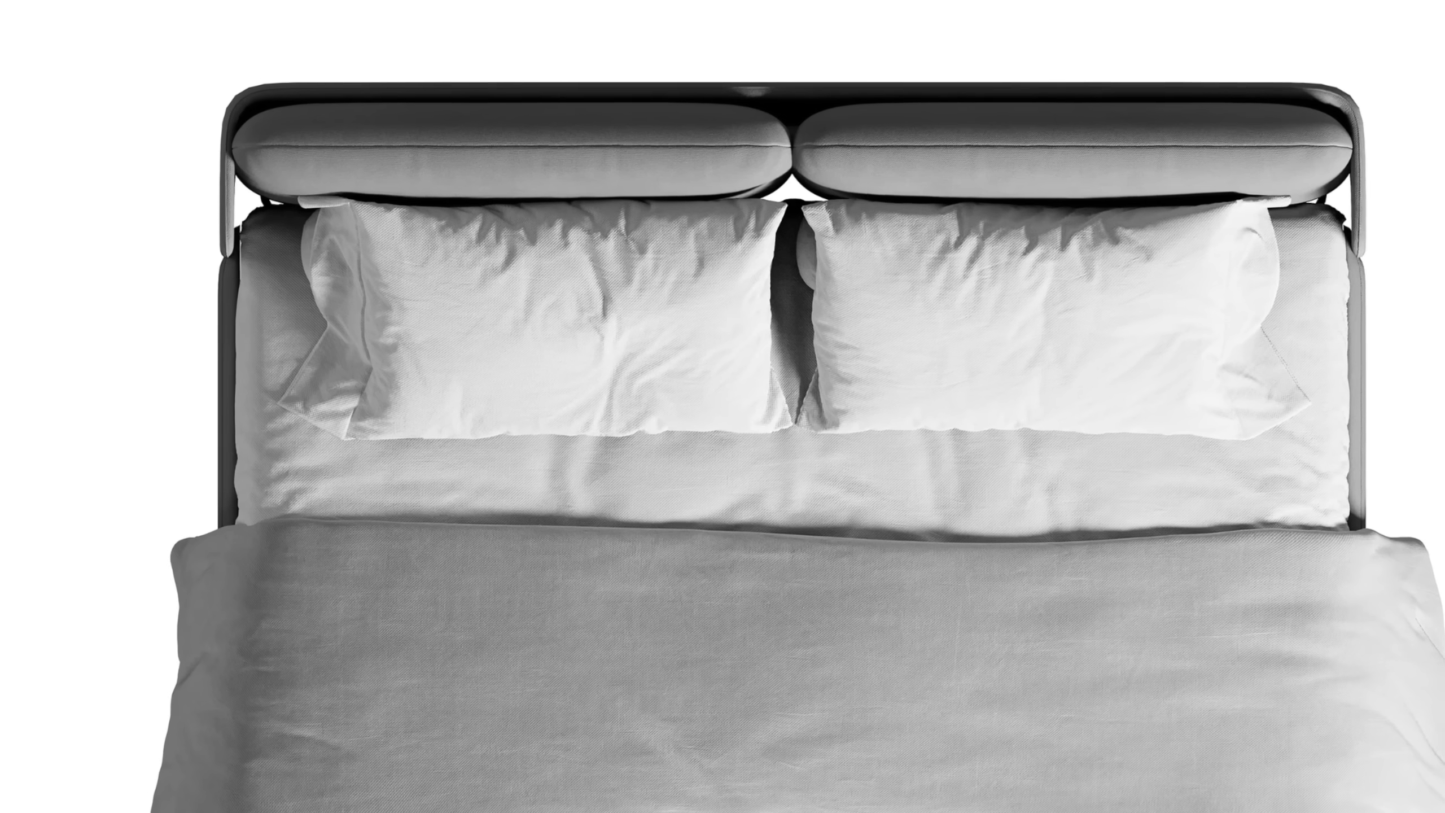
drag(718, 696, 713, 527)
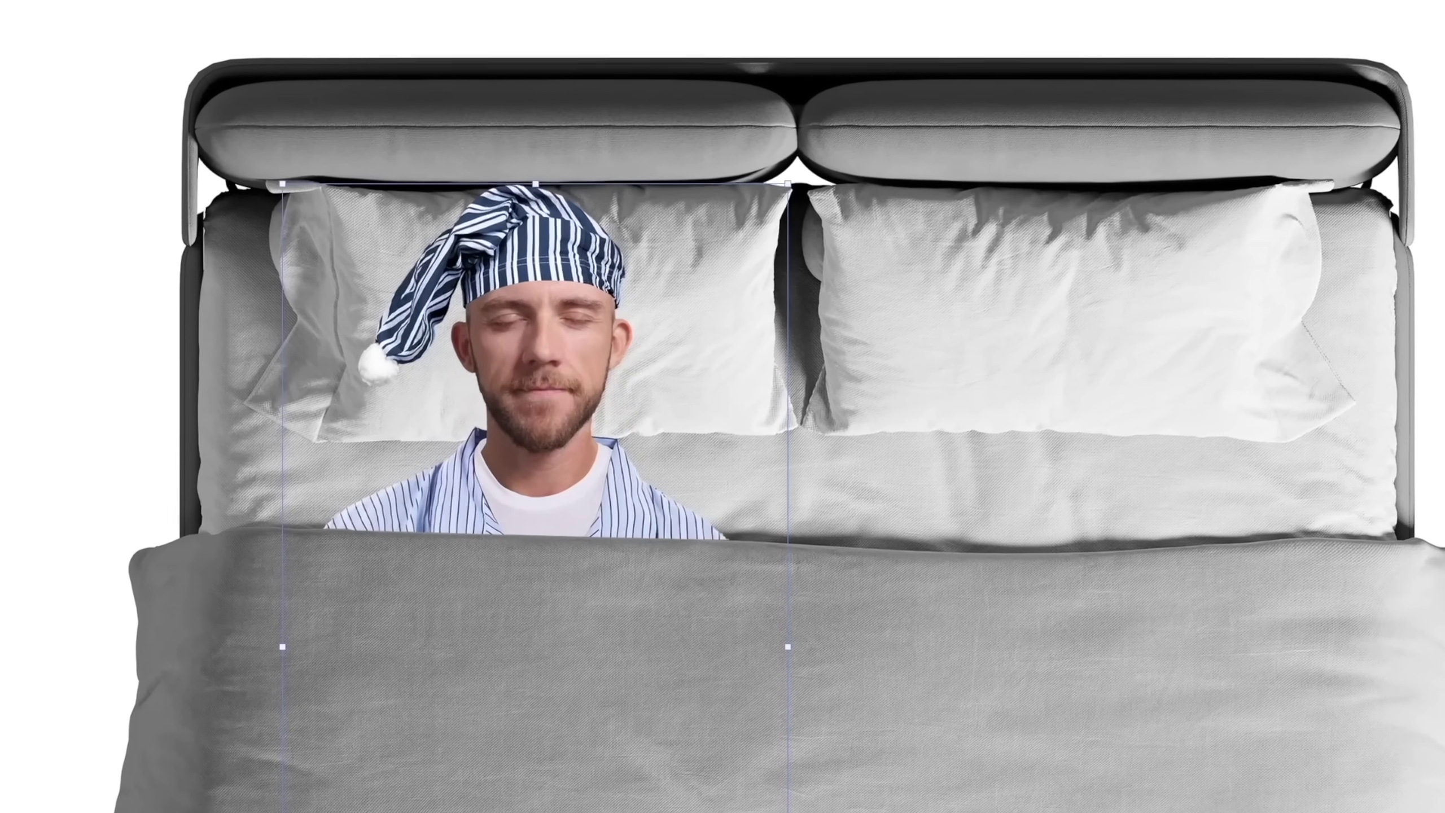
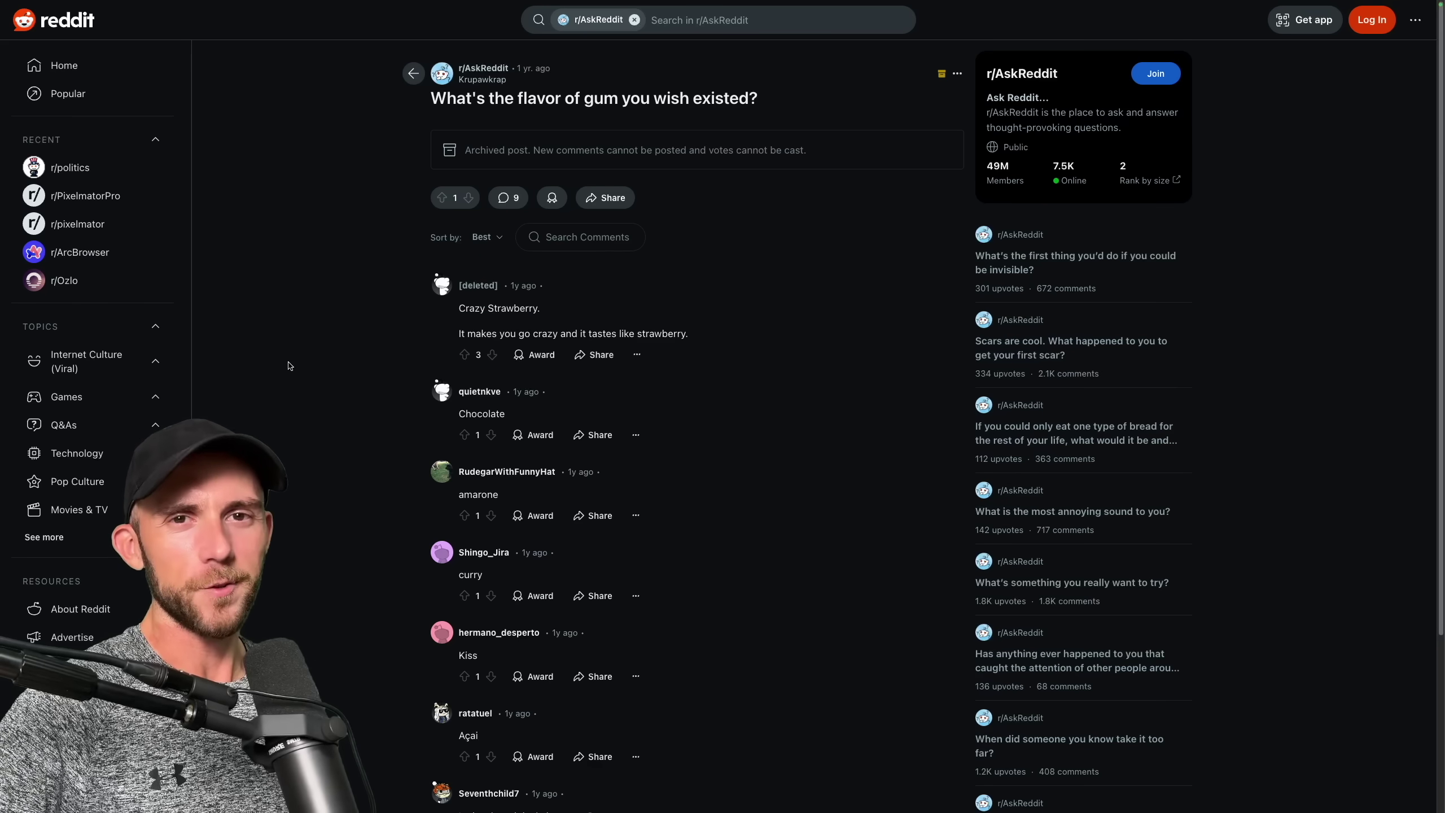
Step: Read the replies in the AskReddit thread about gum flavors people wish existed
scroll(288, 365, down, 2)
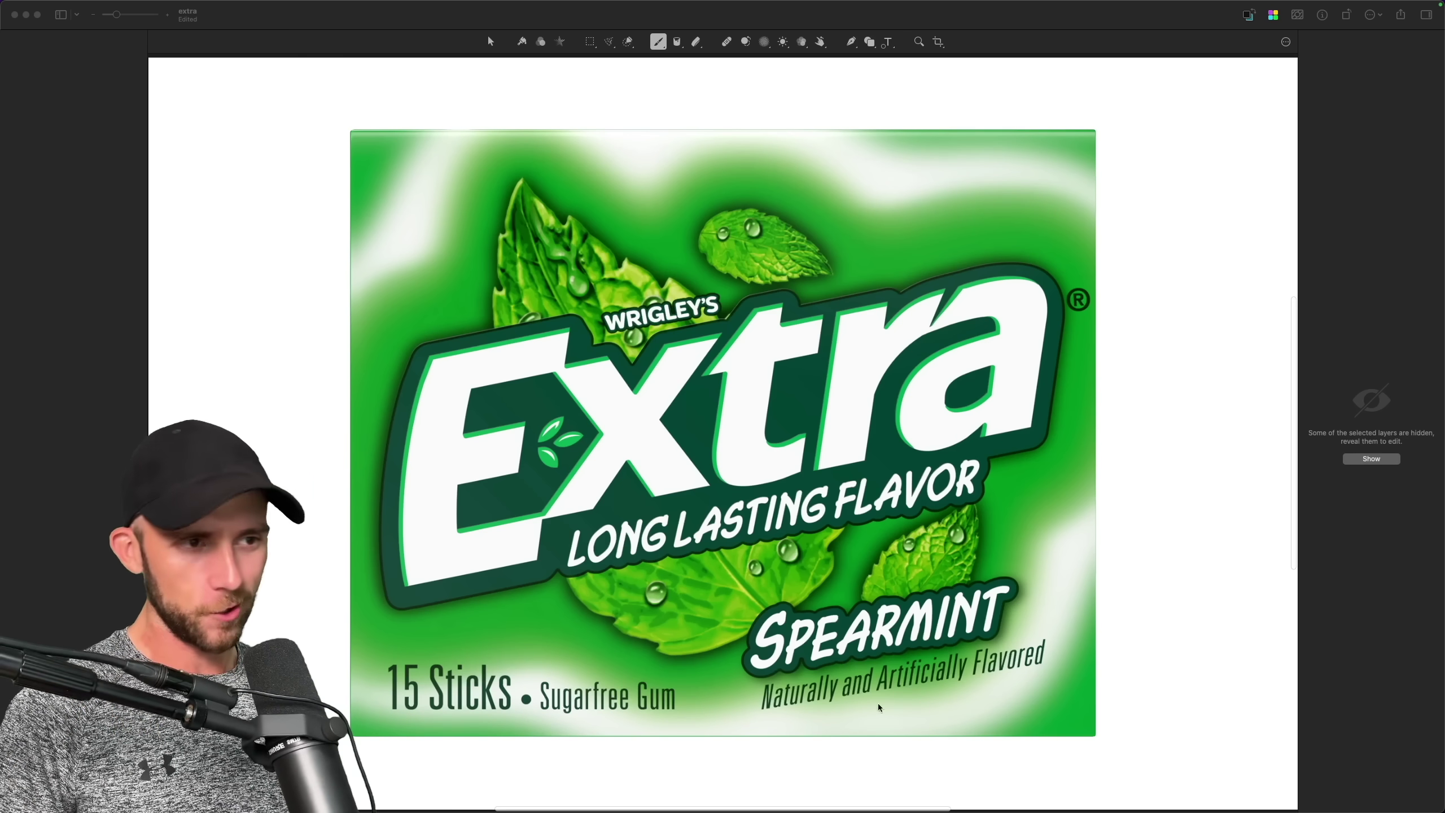
Step: Paint and fill the Extra package background light grey, covering the mint leaves and spearmint lettering around the main logo
mouse_move(427, 200)
mouse_down()
mouse_move(766, 184)
mouse_move(478, 234)
mouse_up()
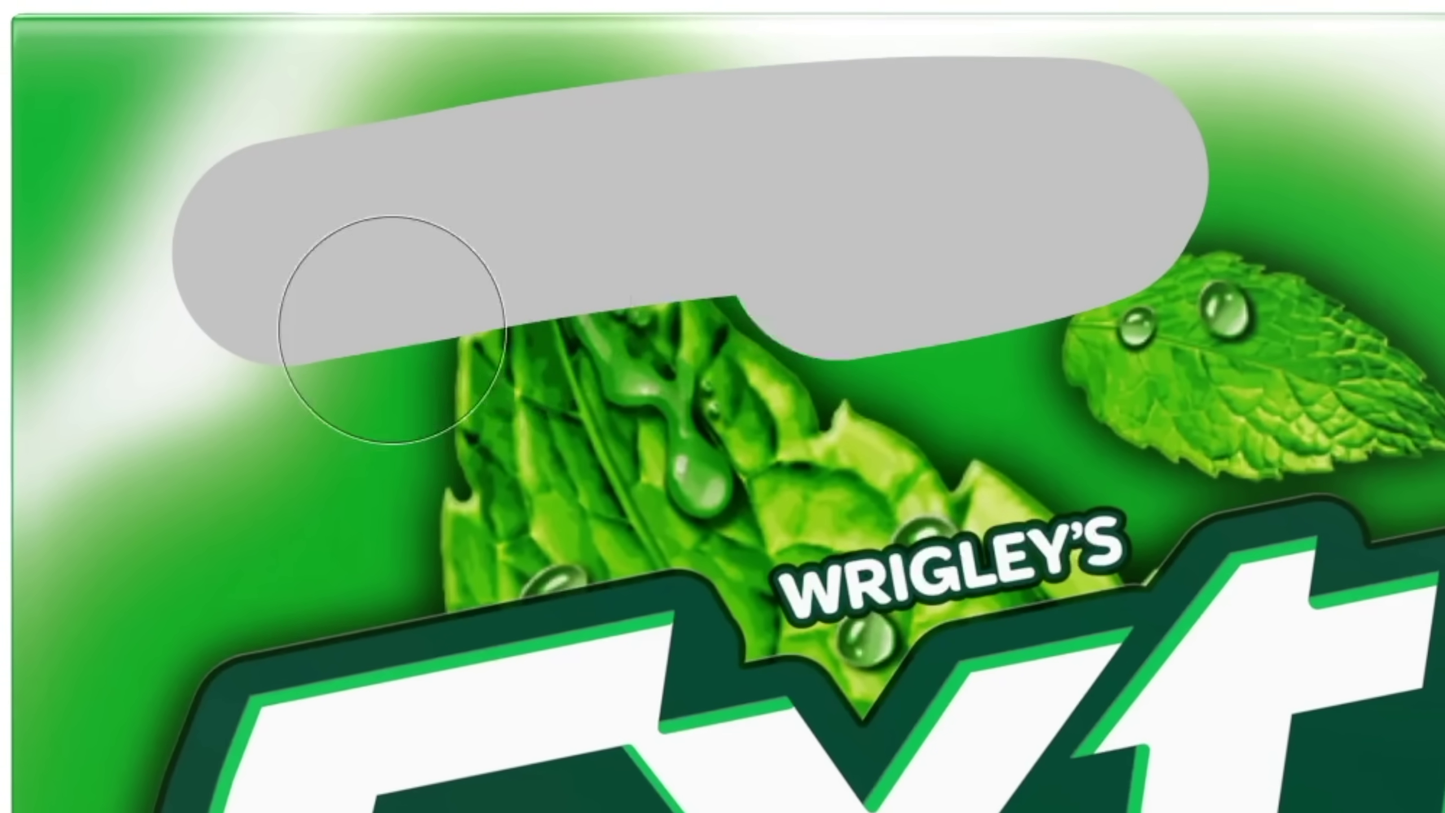
mouse_move(392, 330)
mouse_down()
mouse_move(258, 404)
mouse_move(959, 276)
mouse_up()
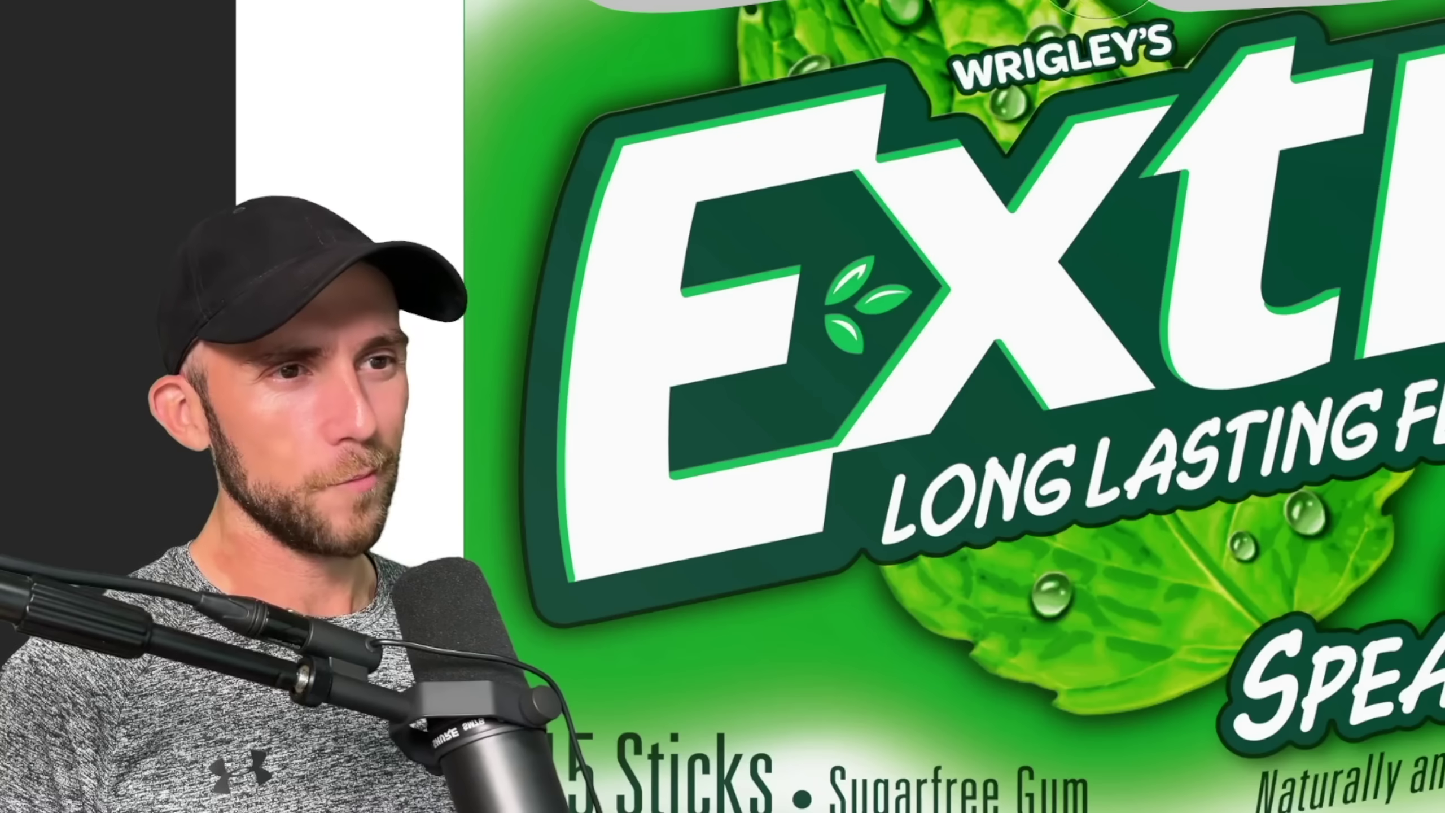
drag(861, 0, 901, 0)
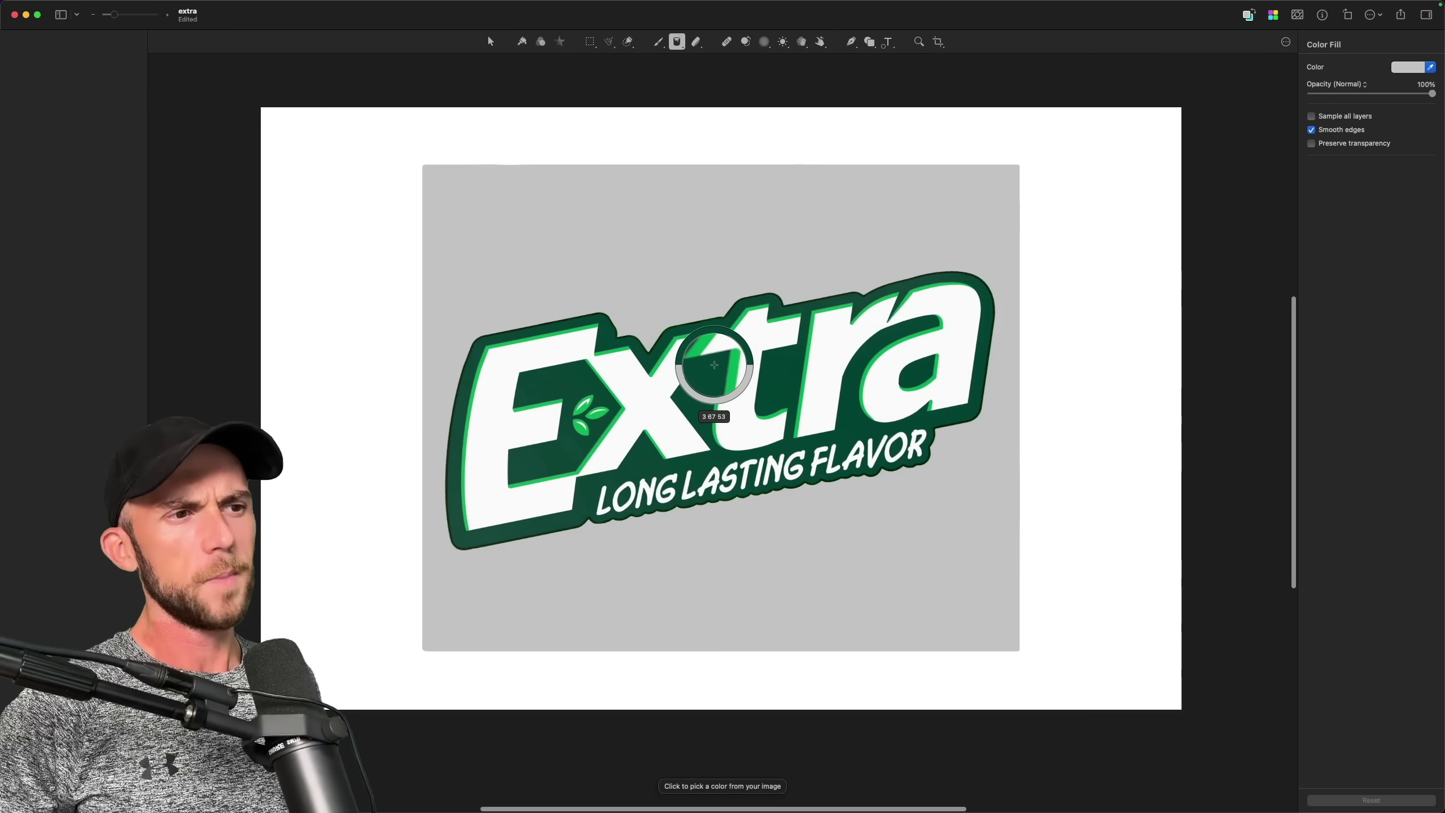
scroll(716, 374, down, 2)
scroll(944, 421, up, 2)
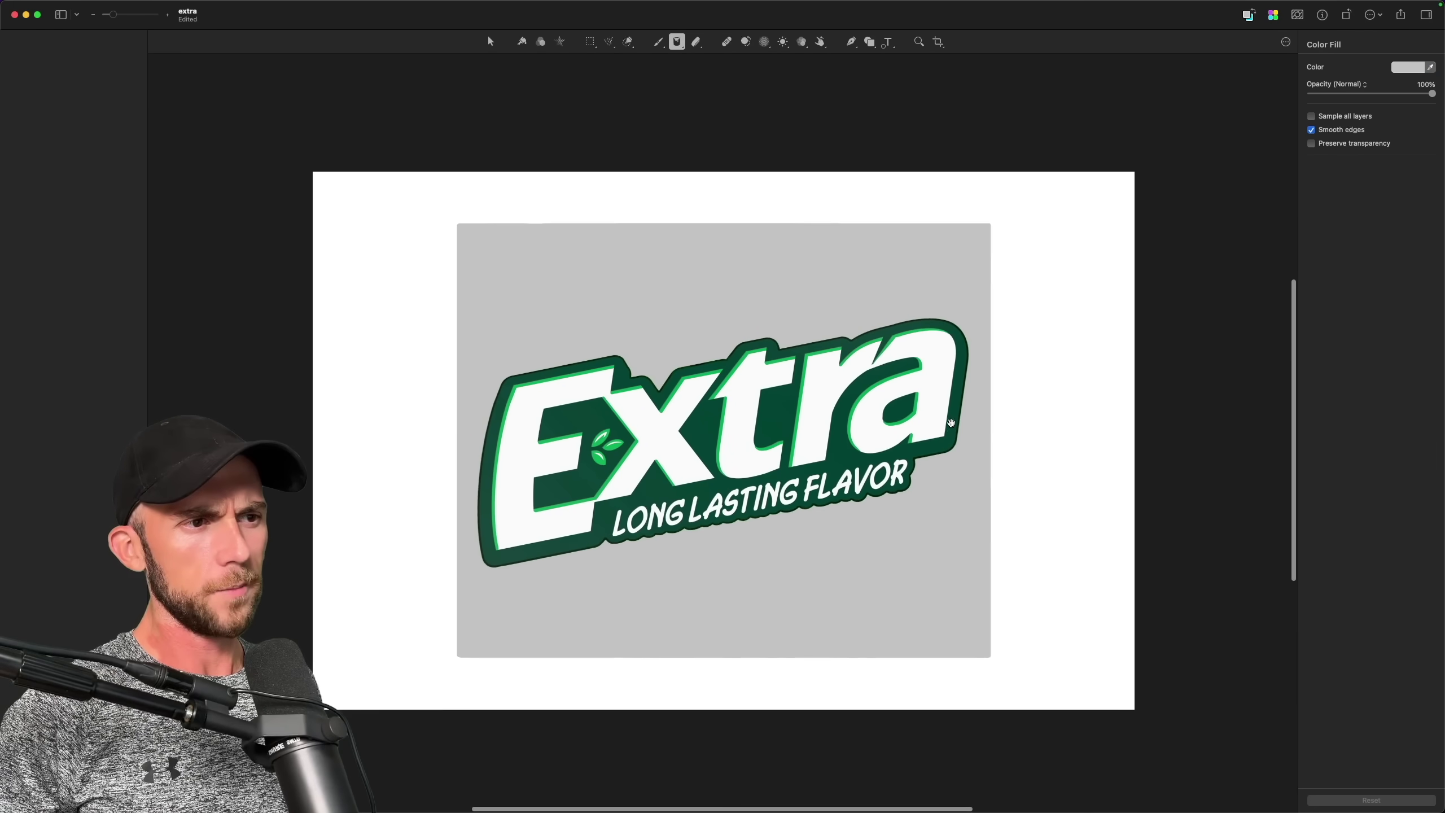
scroll(948, 424, up, 2)
click(948, 424)
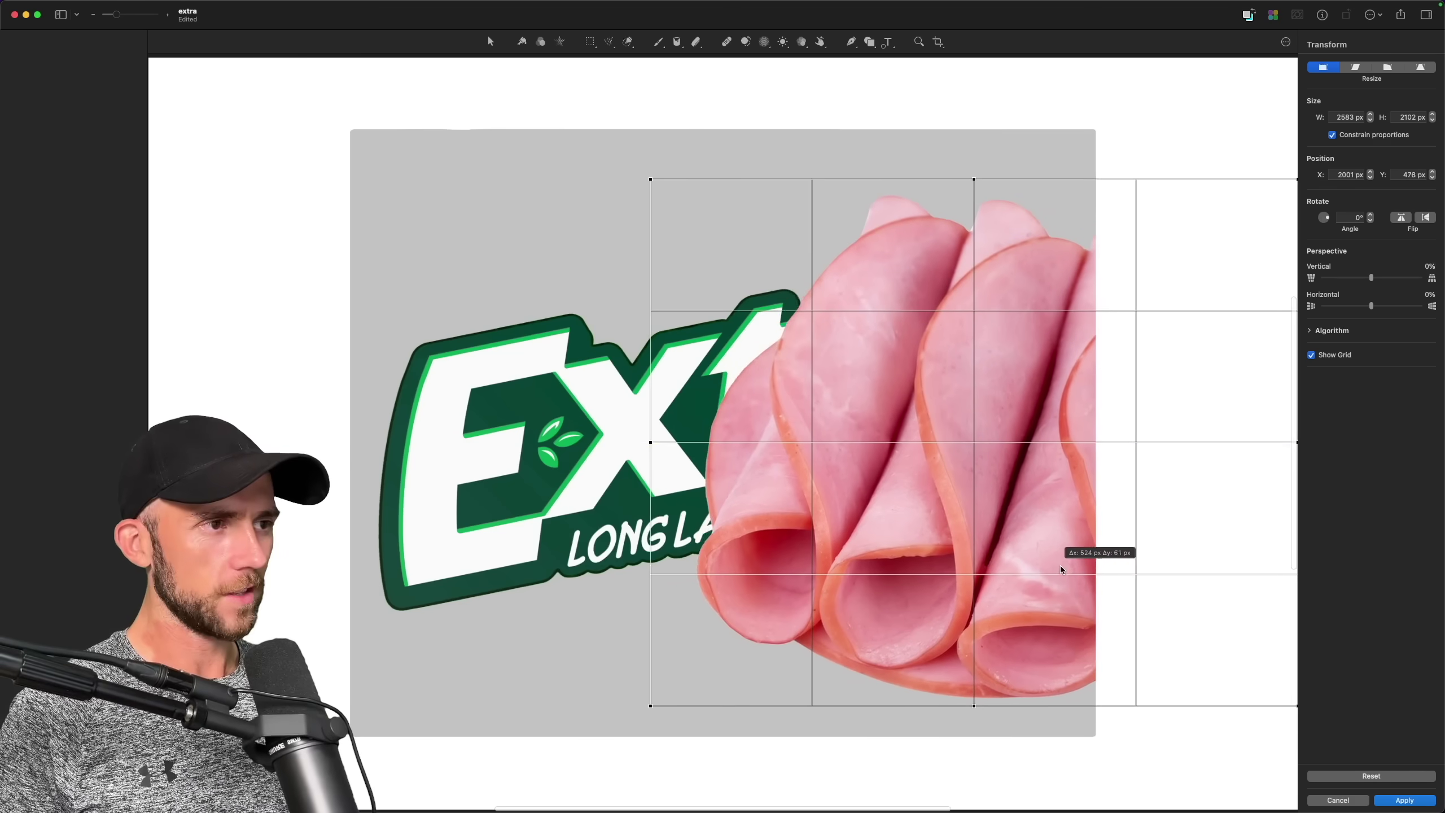
Step: Centre the rolled ham slices behind the Extra logo and recolour the package background and logo backing dark maroon
drag(1061, 565, 832, 554)
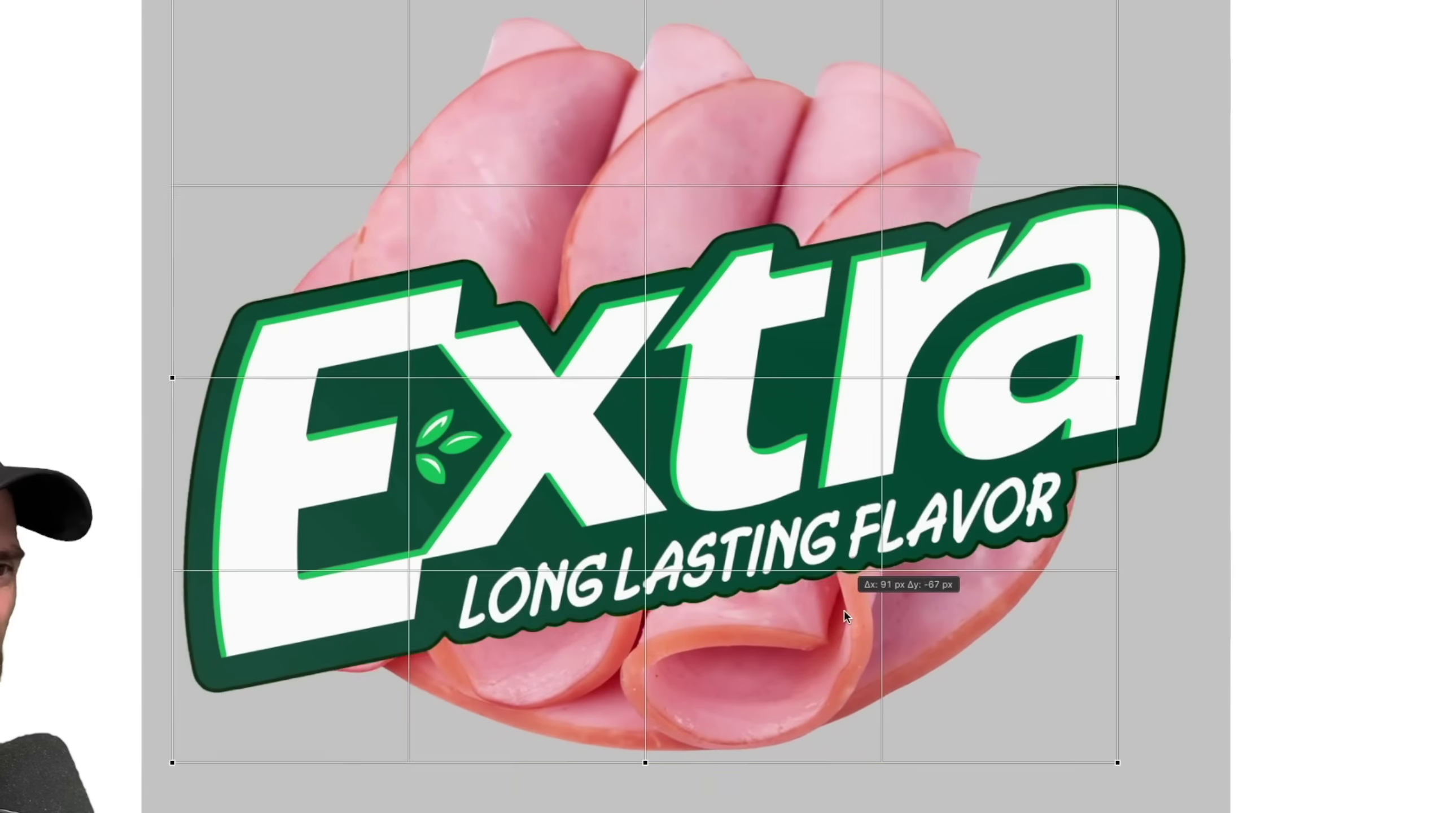
drag(845, 611, 850, 648)
mouse_move(318, 164)
mouse_down()
mouse_move(1276, 214)
mouse_move(258, 187)
mouse_move(384, 298)
mouse_move(1339, 367)
mouse_up()
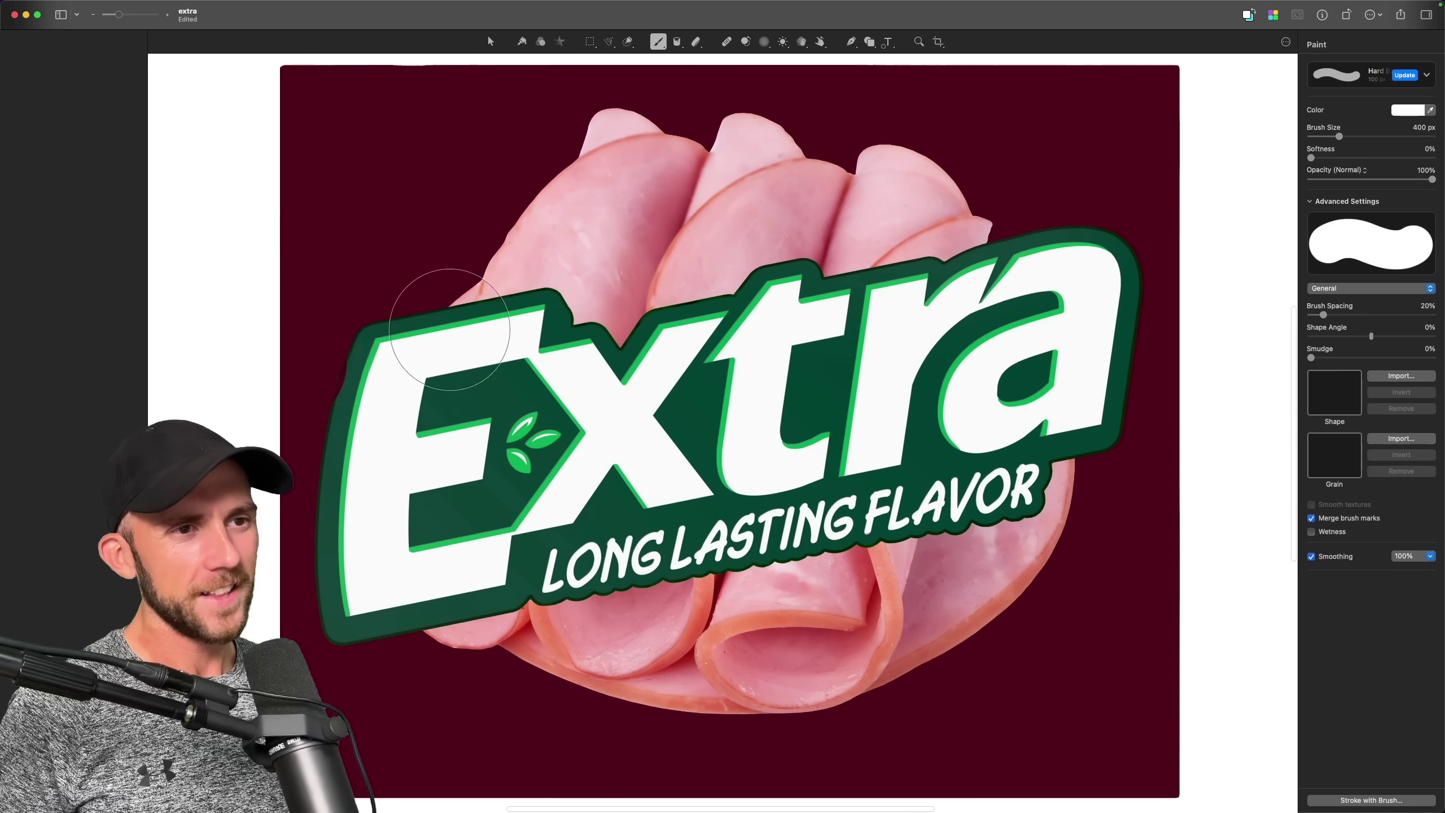
drag(365, 342, 694, 296)
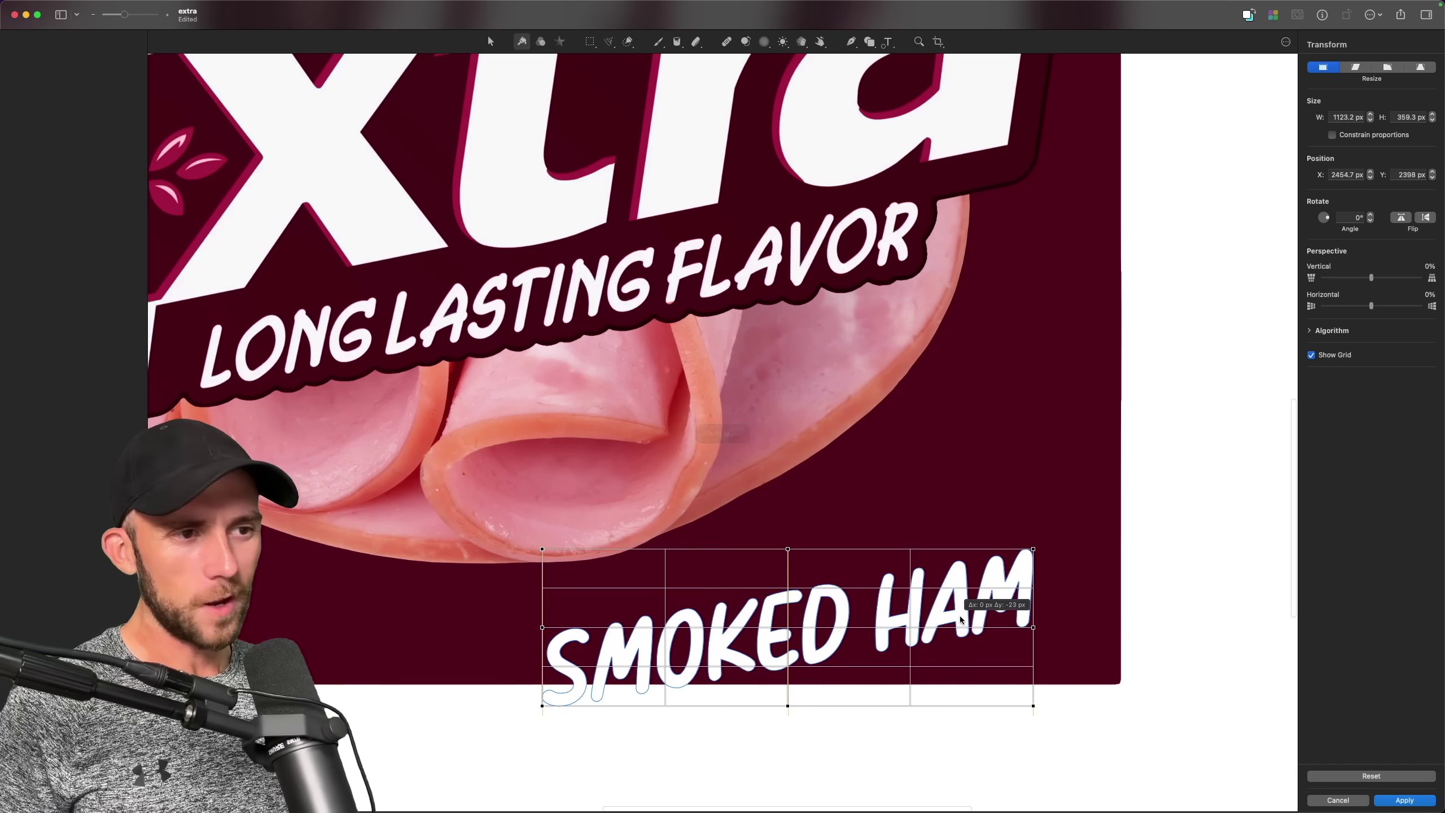
Step: Arrange the slanted SMOKED HAM title over the ham's lower edge, with the 15 Sticks and Naturally and Artificially Flavored text near the package's bottom edge
drag(961, 619, 962, 506)
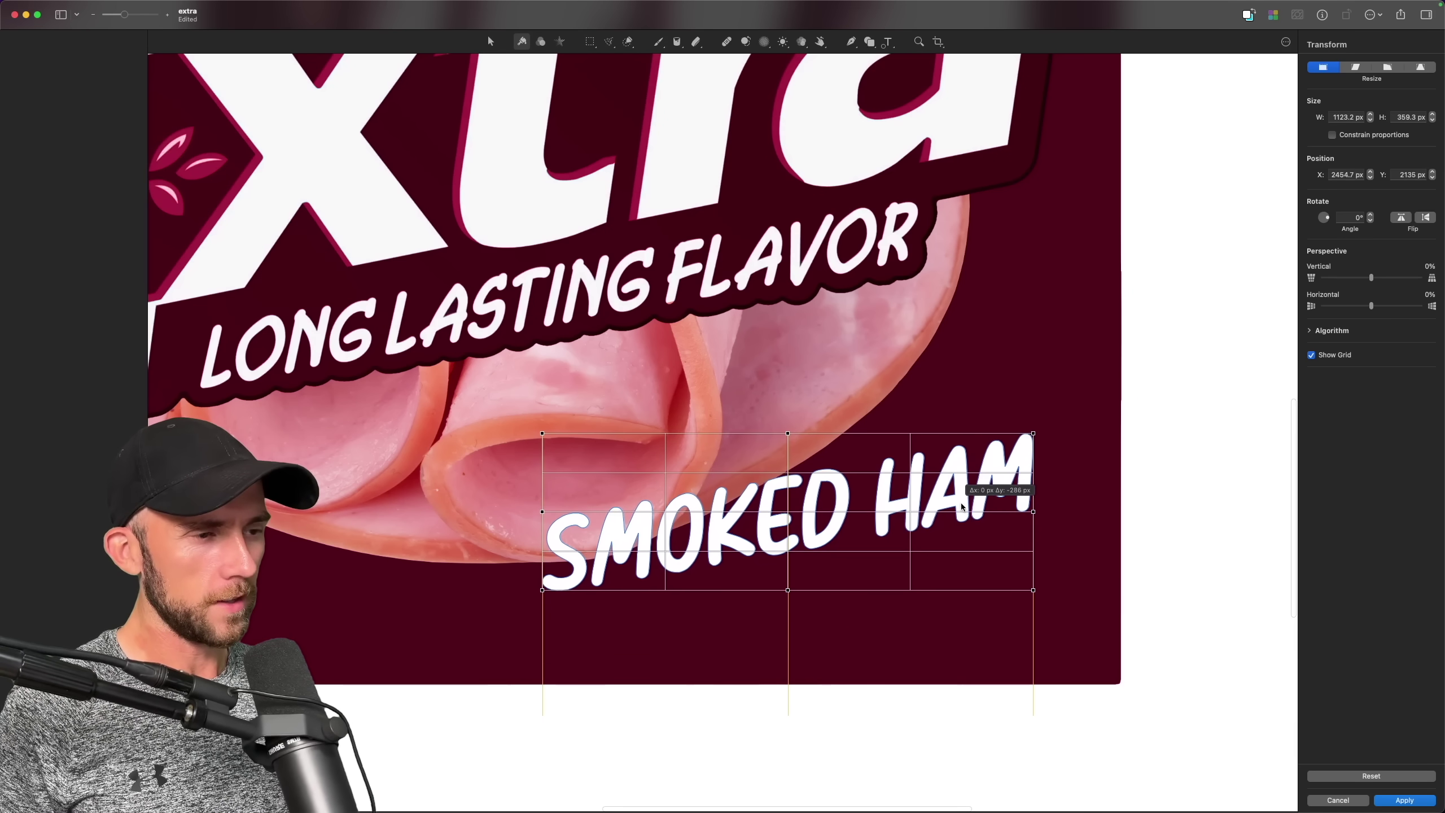
drag(961, 505, 963, 490)
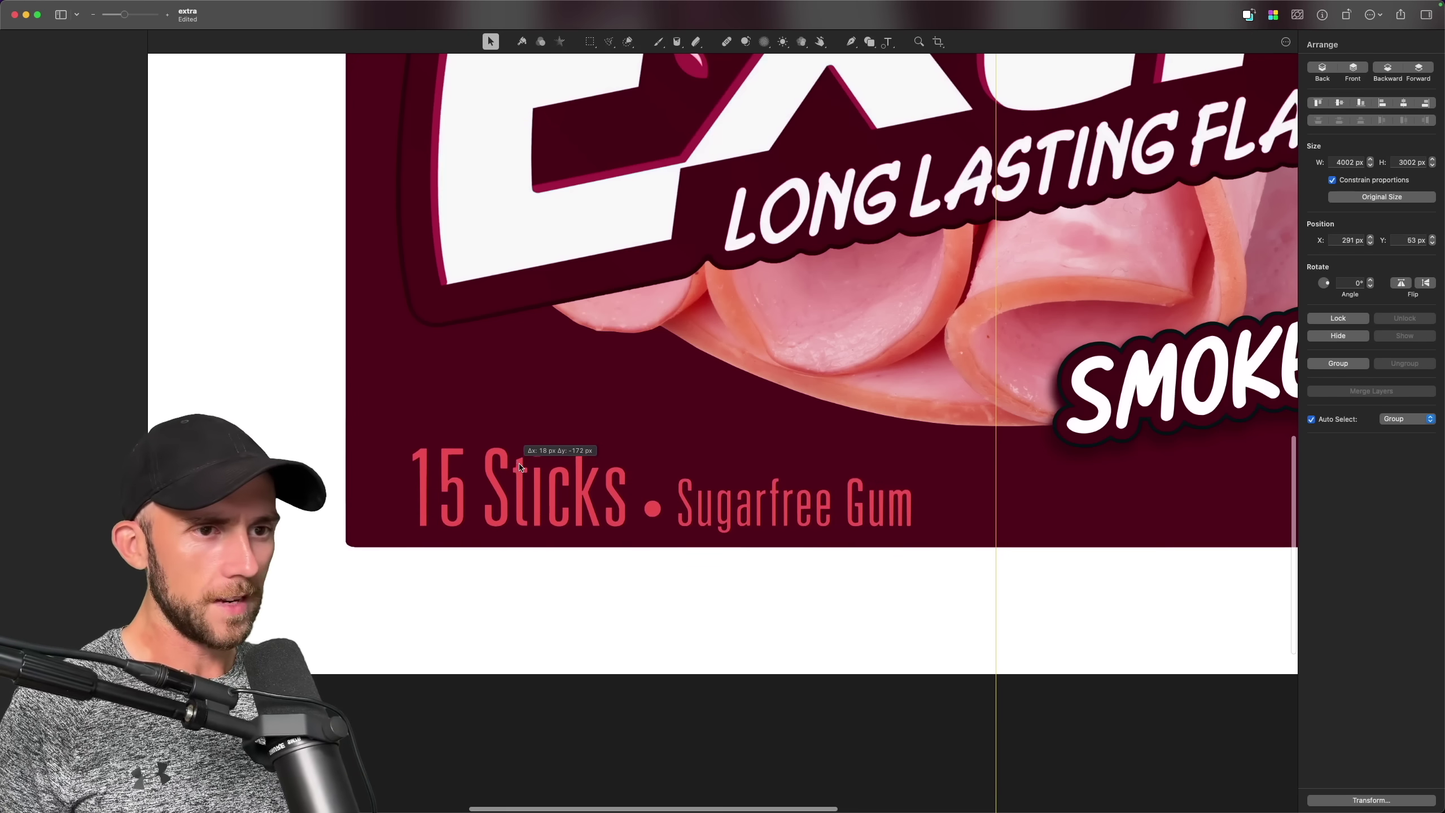
drag(521, 460, 522, 459)
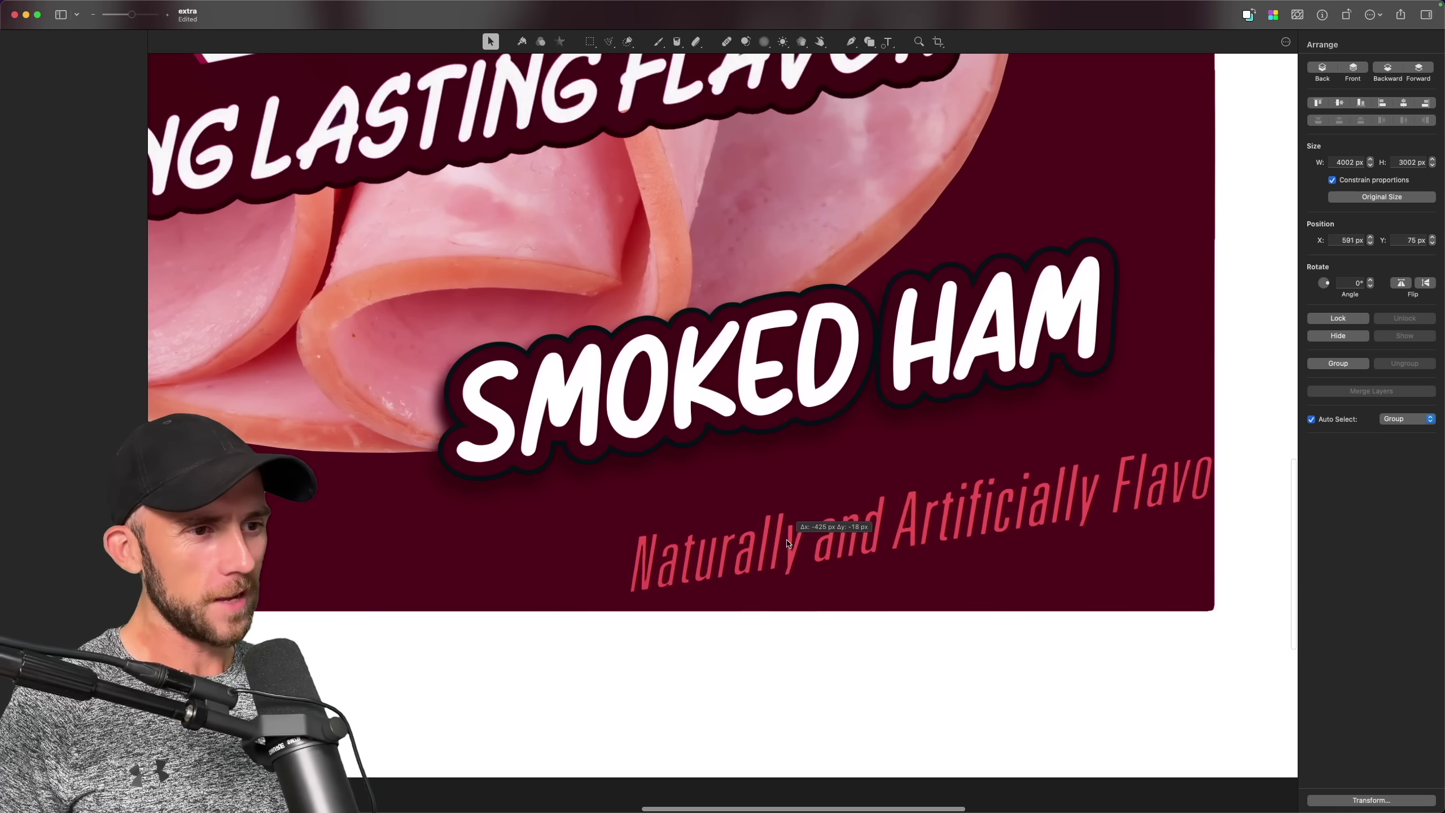
drag(669, 524, 625, 499)
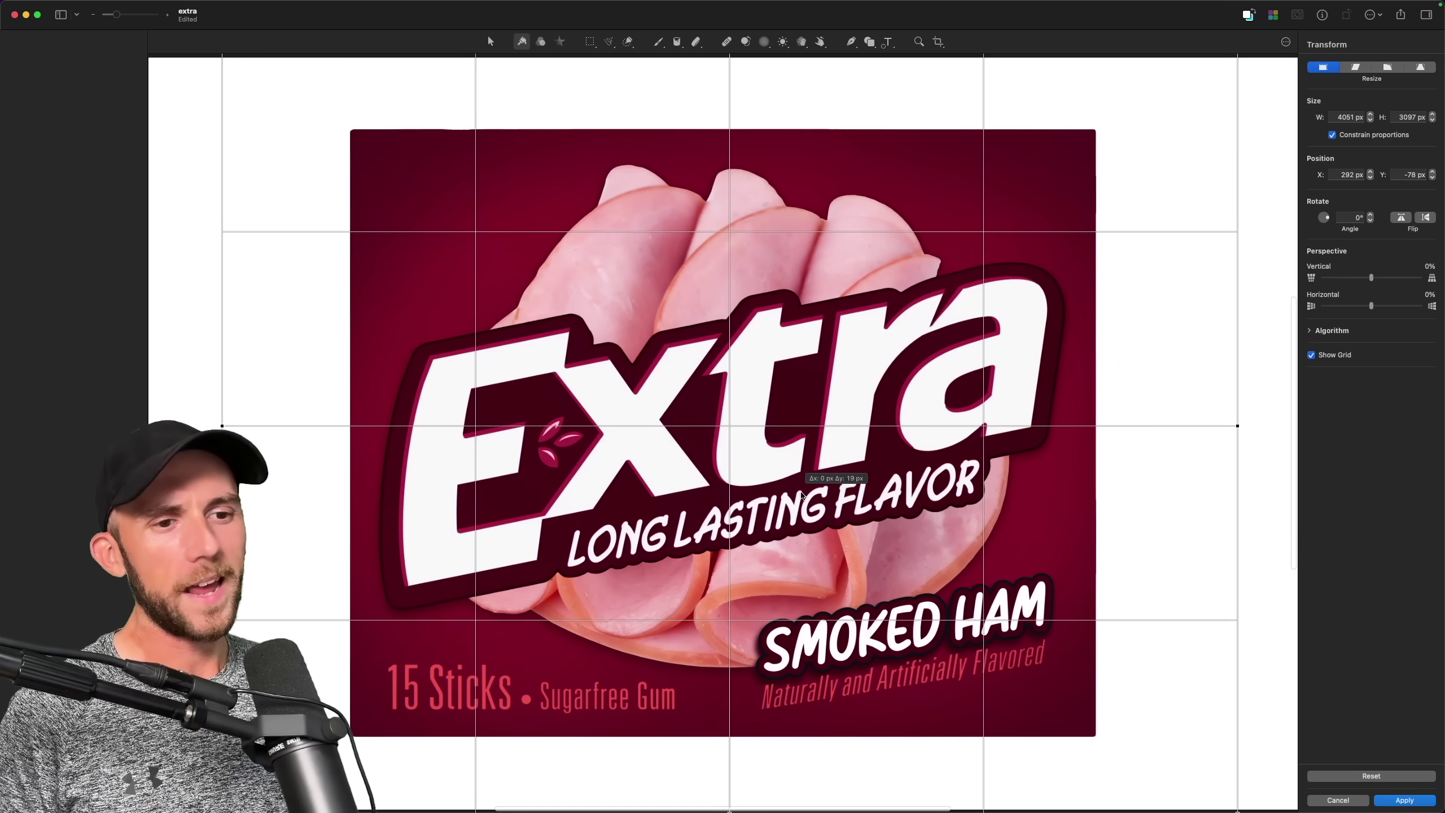
Step: Align the full-package overlay with the design and paint soft shadows on the ham beneath the logo using a 200 px brush
drag(802, 496, 785, 514)
key(b)
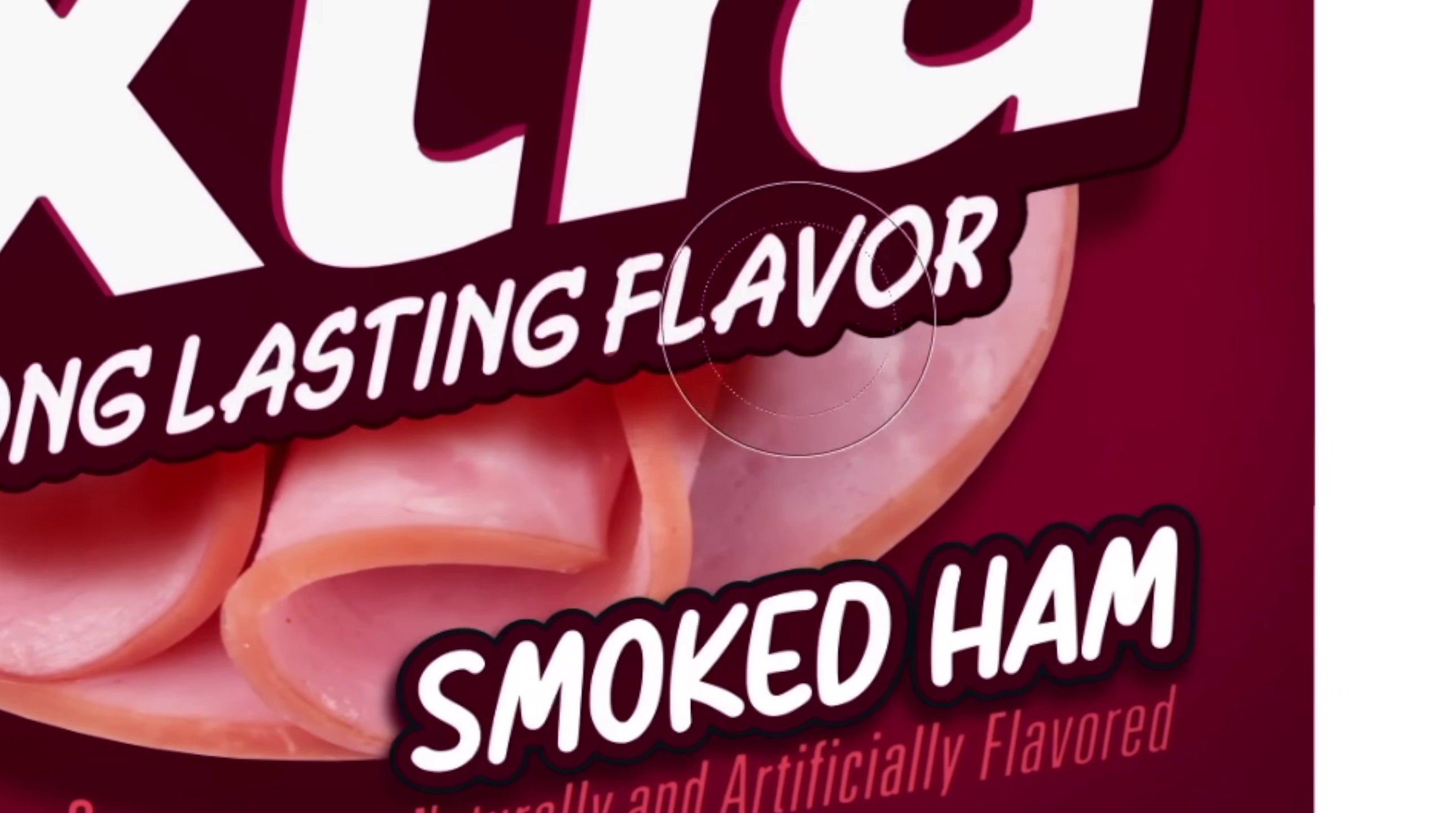
key(super+z)
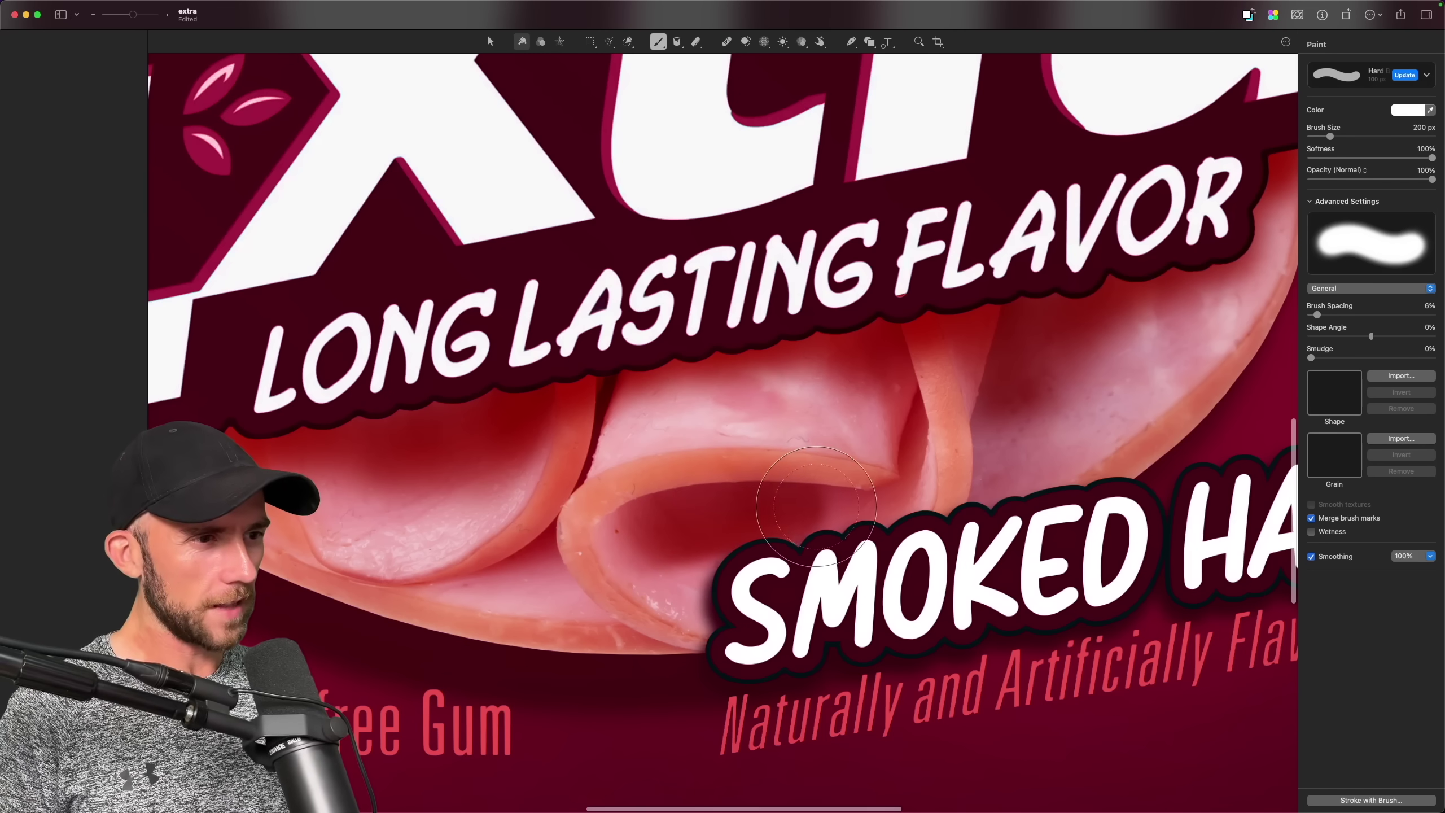
scroll(796, 546, up, 10)
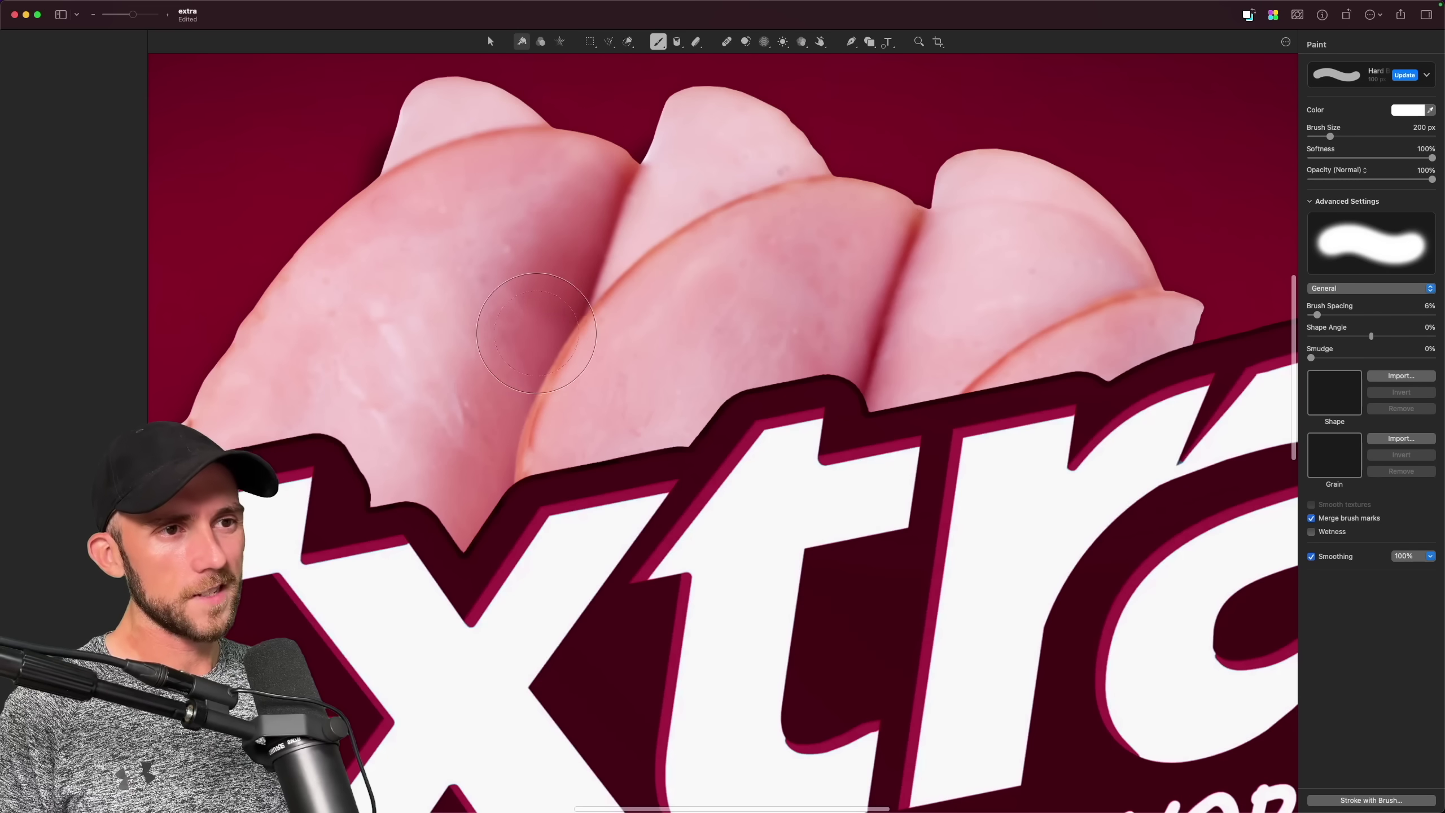
key(super+0)
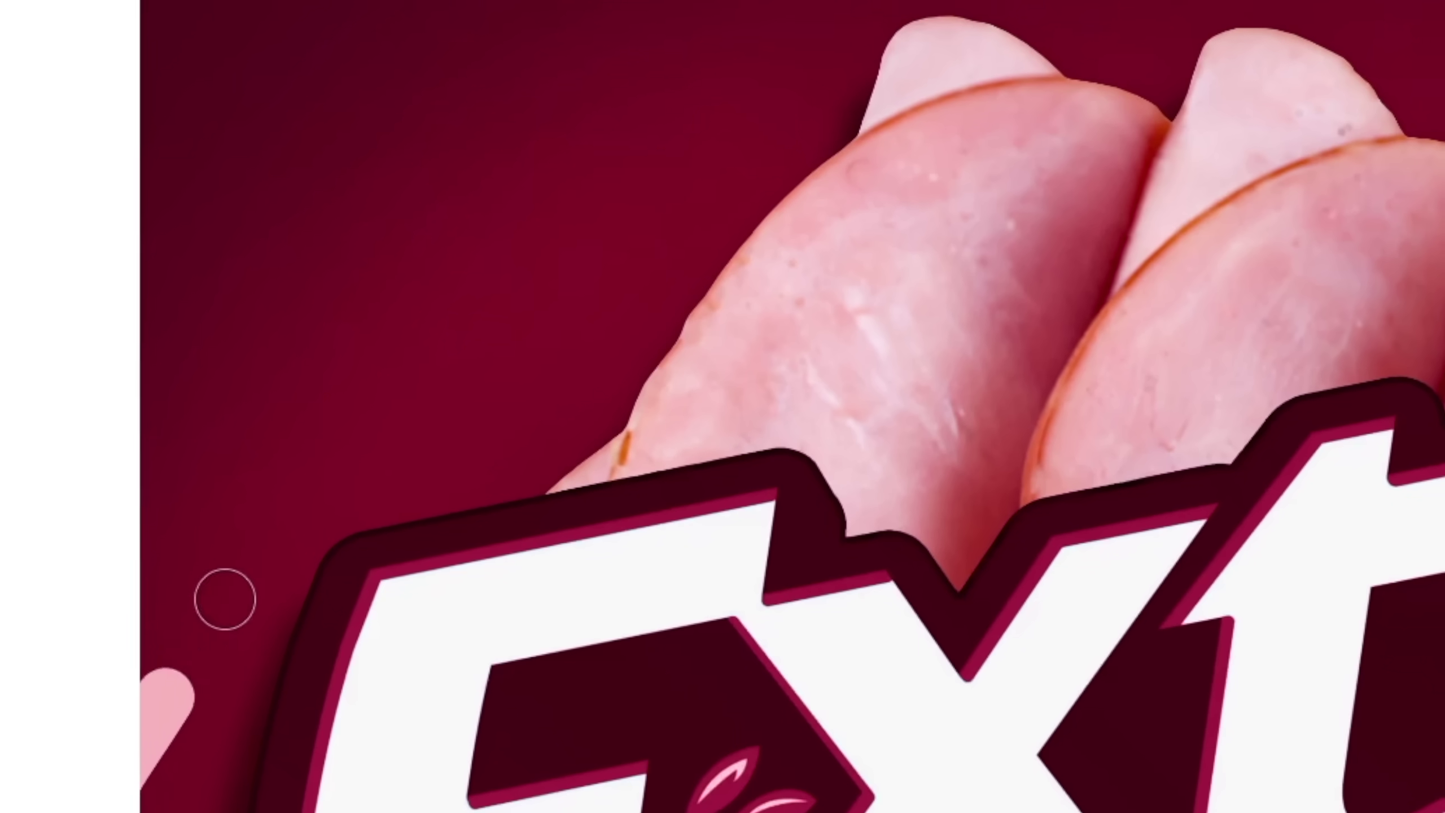
Step: Paint light pink swirls across the maroon background and place the WRIGLEY'S label just above the x of the Extra logo
mouse_move(223, 598)
mouse_down()
mouse_move(313, 394)
mouse_move(384, 346)
mouse_move(450, 340)
mouse_up()
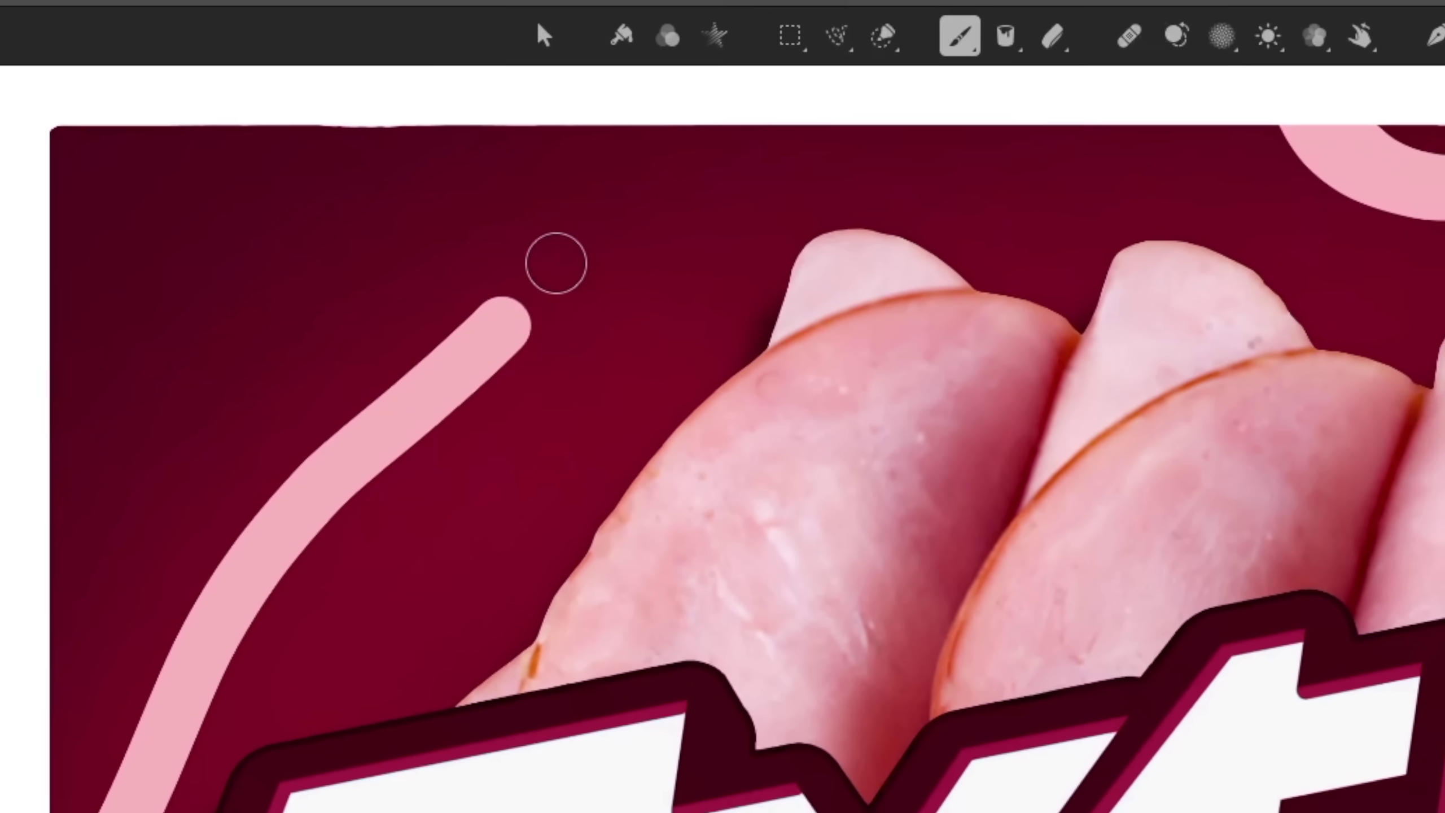
drag(603, 210, 599, 307)
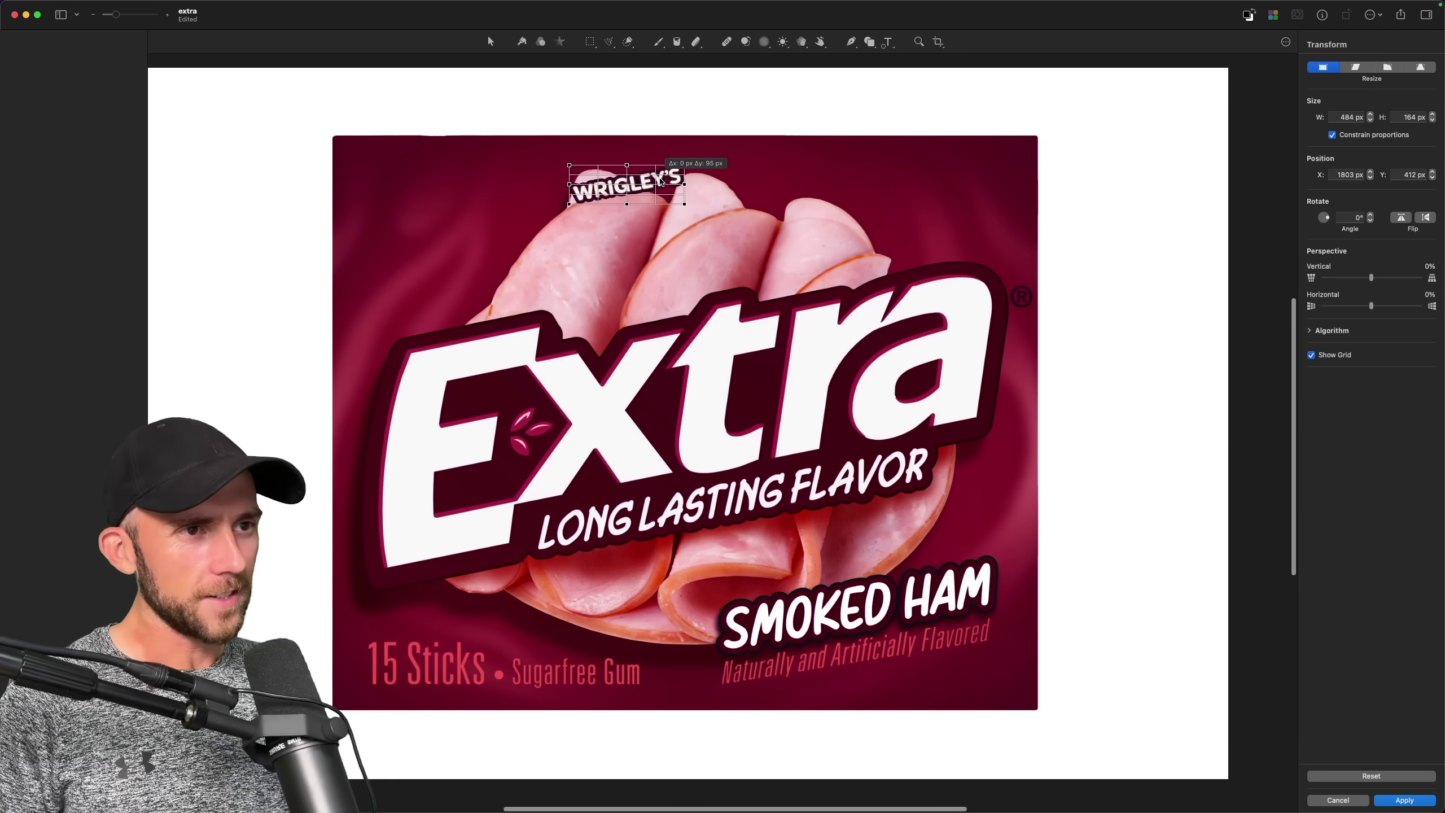
drag(659, 178, 659, 260)
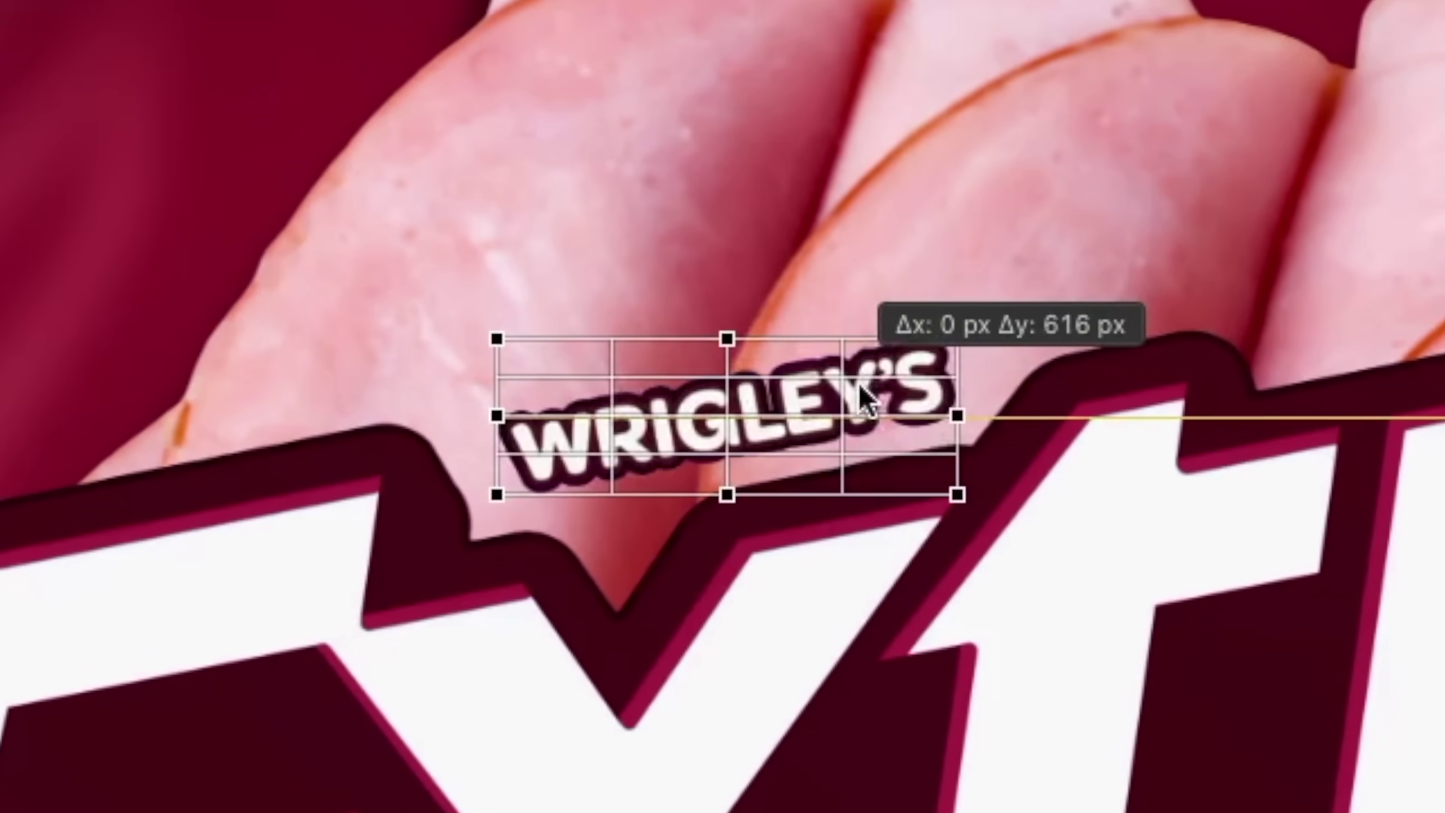
drag(865, 399, 865, 400)
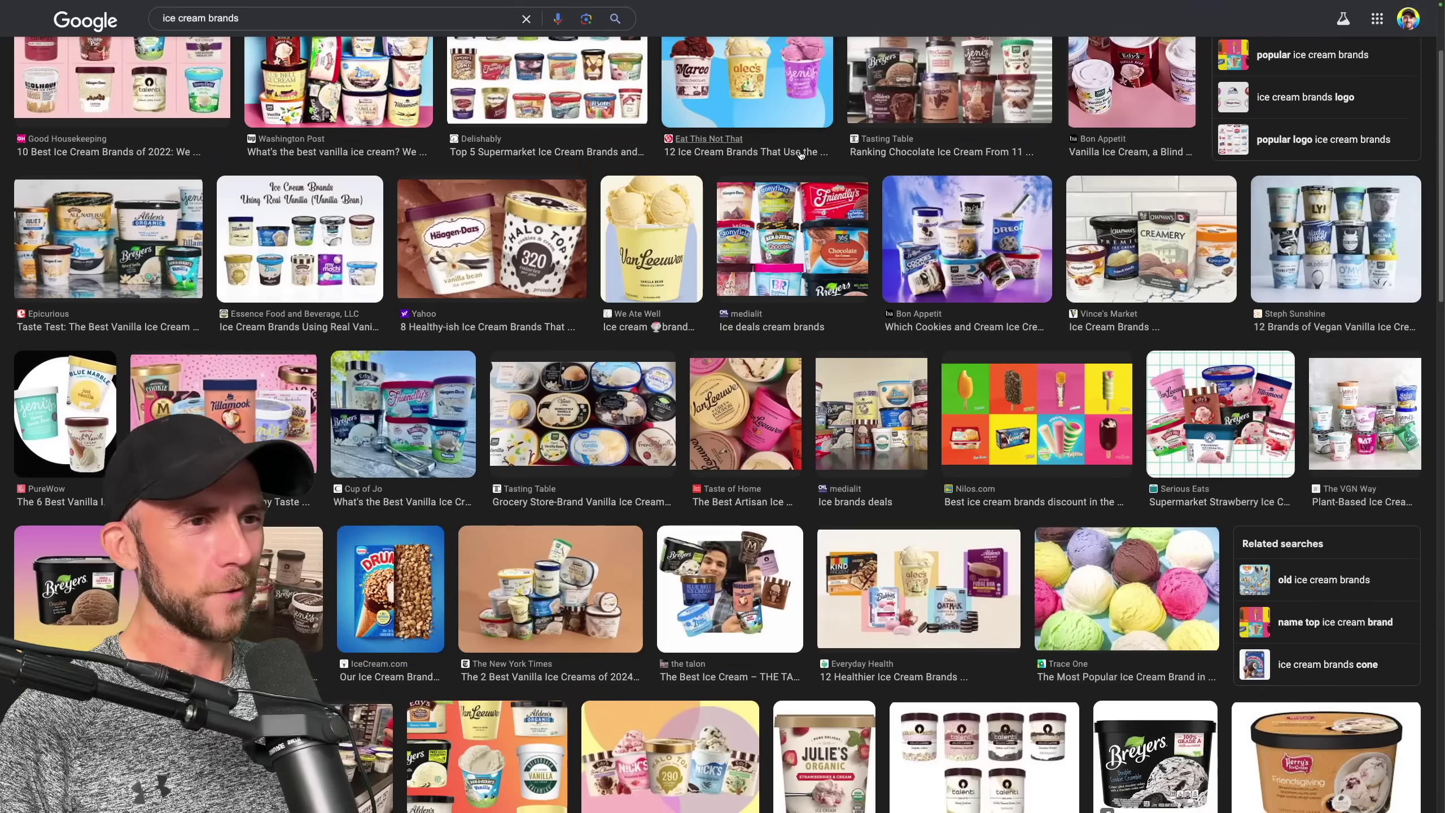
Step: Browse the Google image results for ice cream brands to find a package to redesign
scroll(801, 154, down, 6)
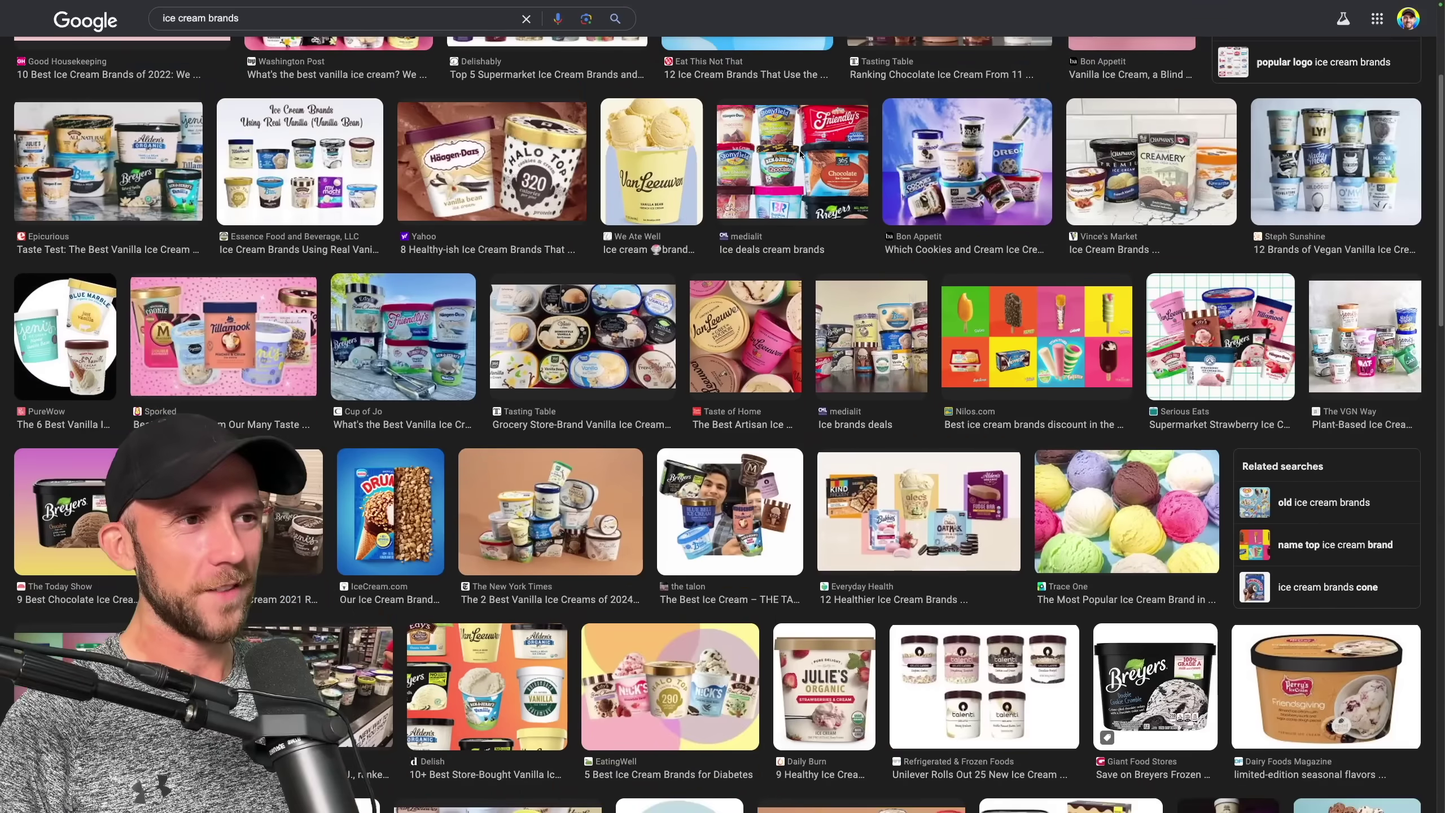
scroll(801, 155, down, 6)
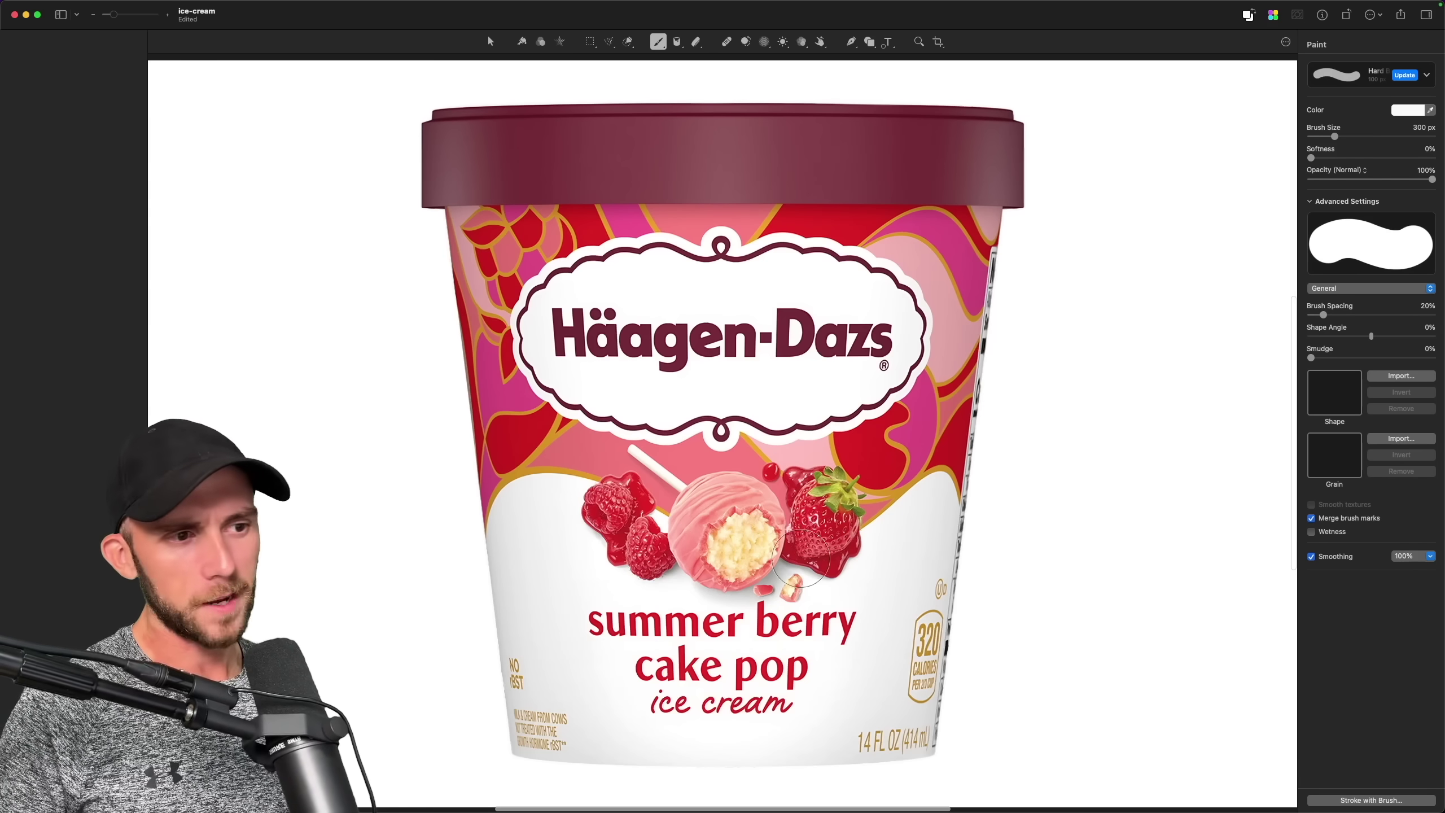
Step: Paint over the summer berry cake pop artwork on the Häagen-Dazs tub in white and try a dusty pink brush stroke below the logo
drag(540, 472, 850, 471)
drag(693, 501, 734, 489)
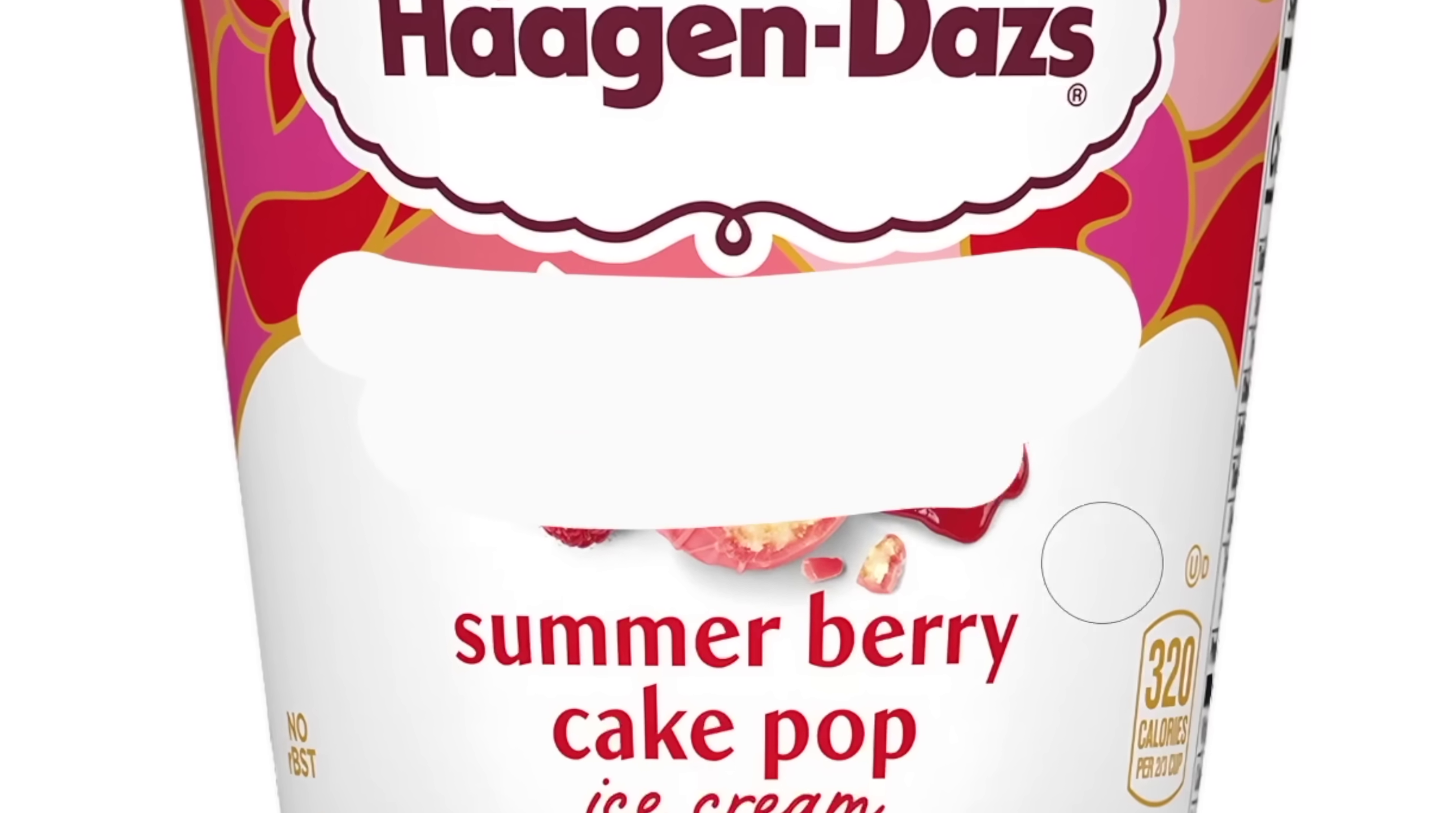
drag(500, 600, 500, 604)
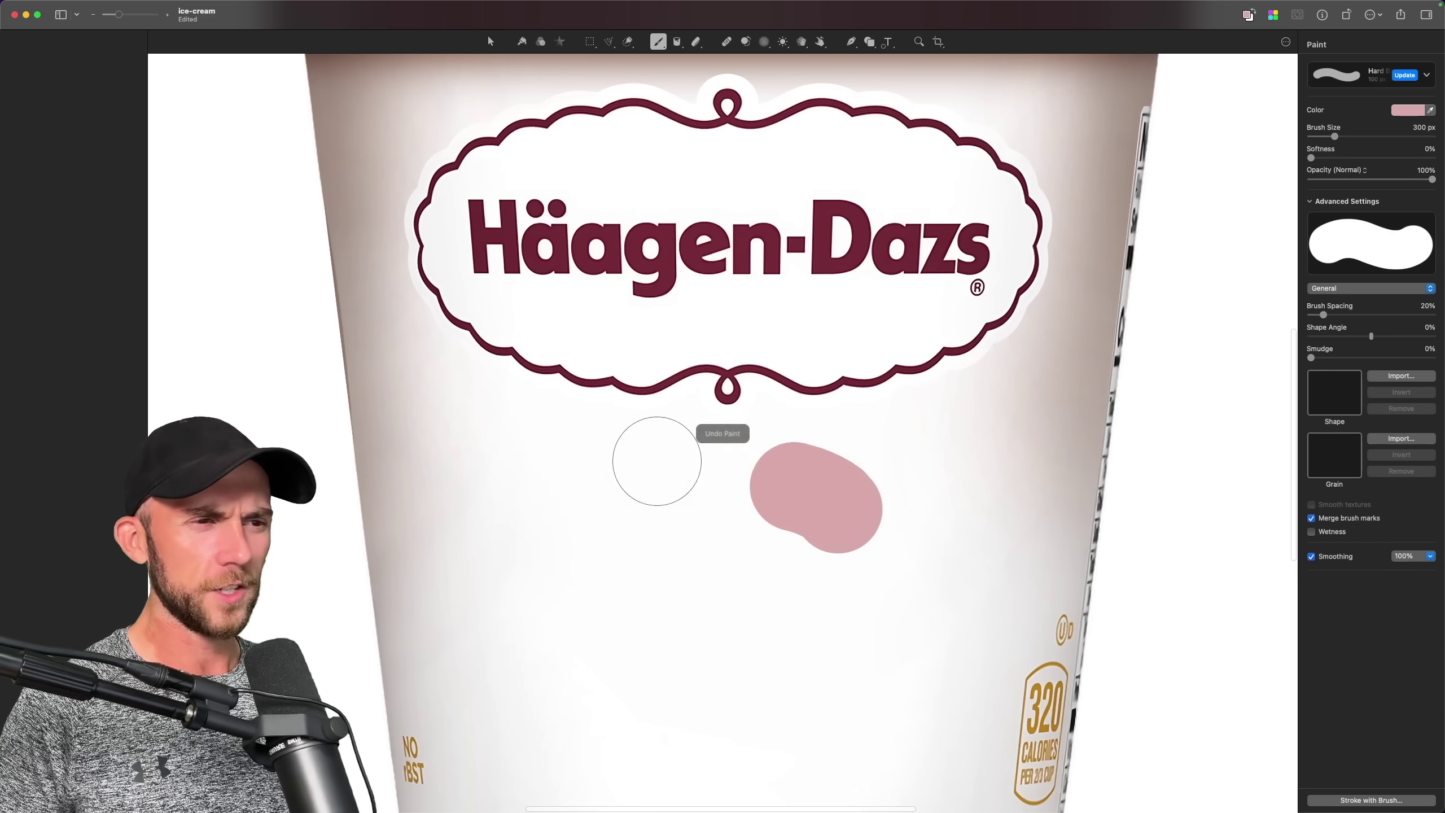
mouse_move(657, 462)
mouse_down()
mouse_move(594, 487)
mouse_move(639, 551)
mouse_up()
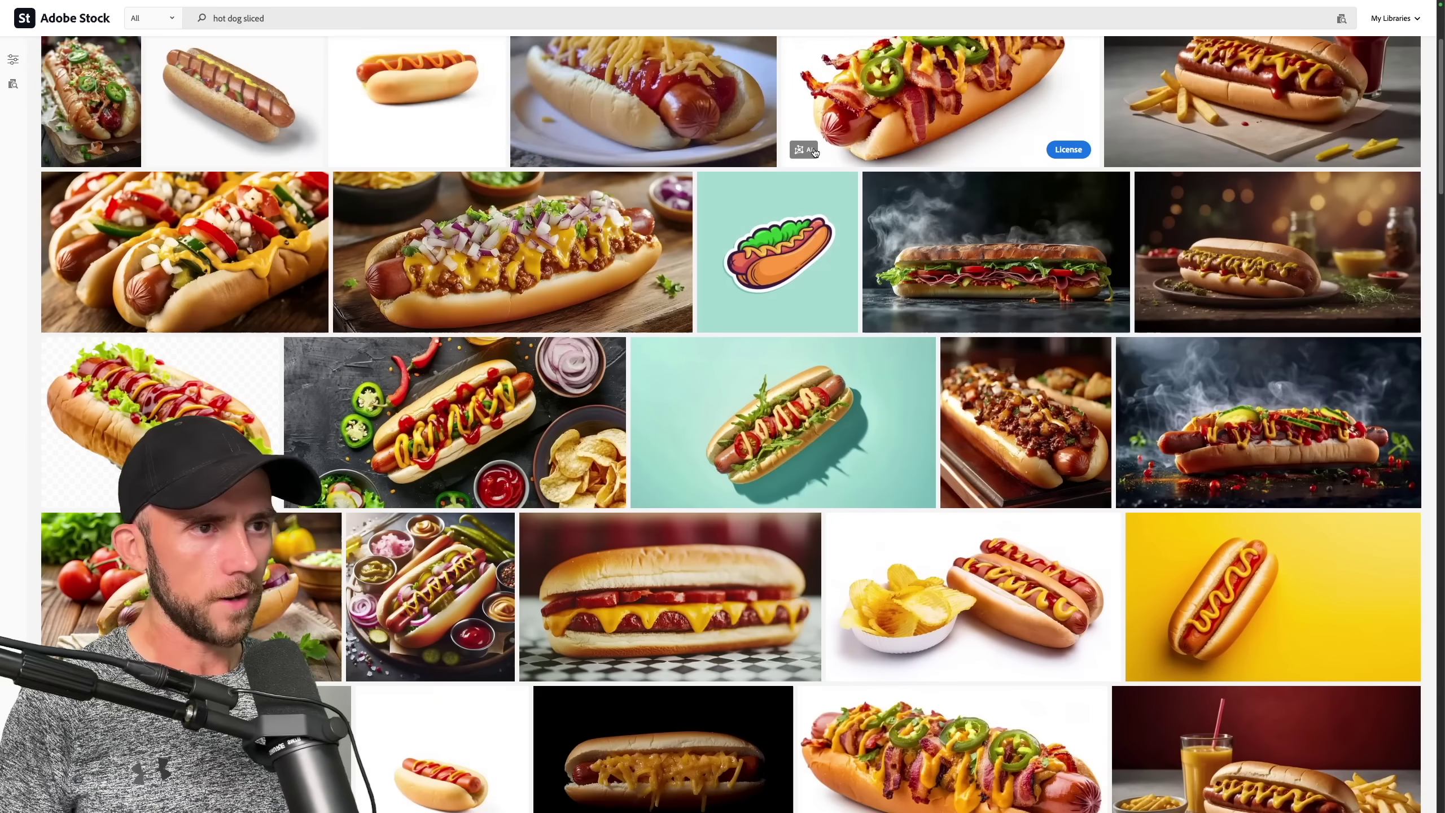
Step: Browse the Adobe Stock results for "hot dog sliced" for a usable sausage image
scroll(814, 153, down, 8)
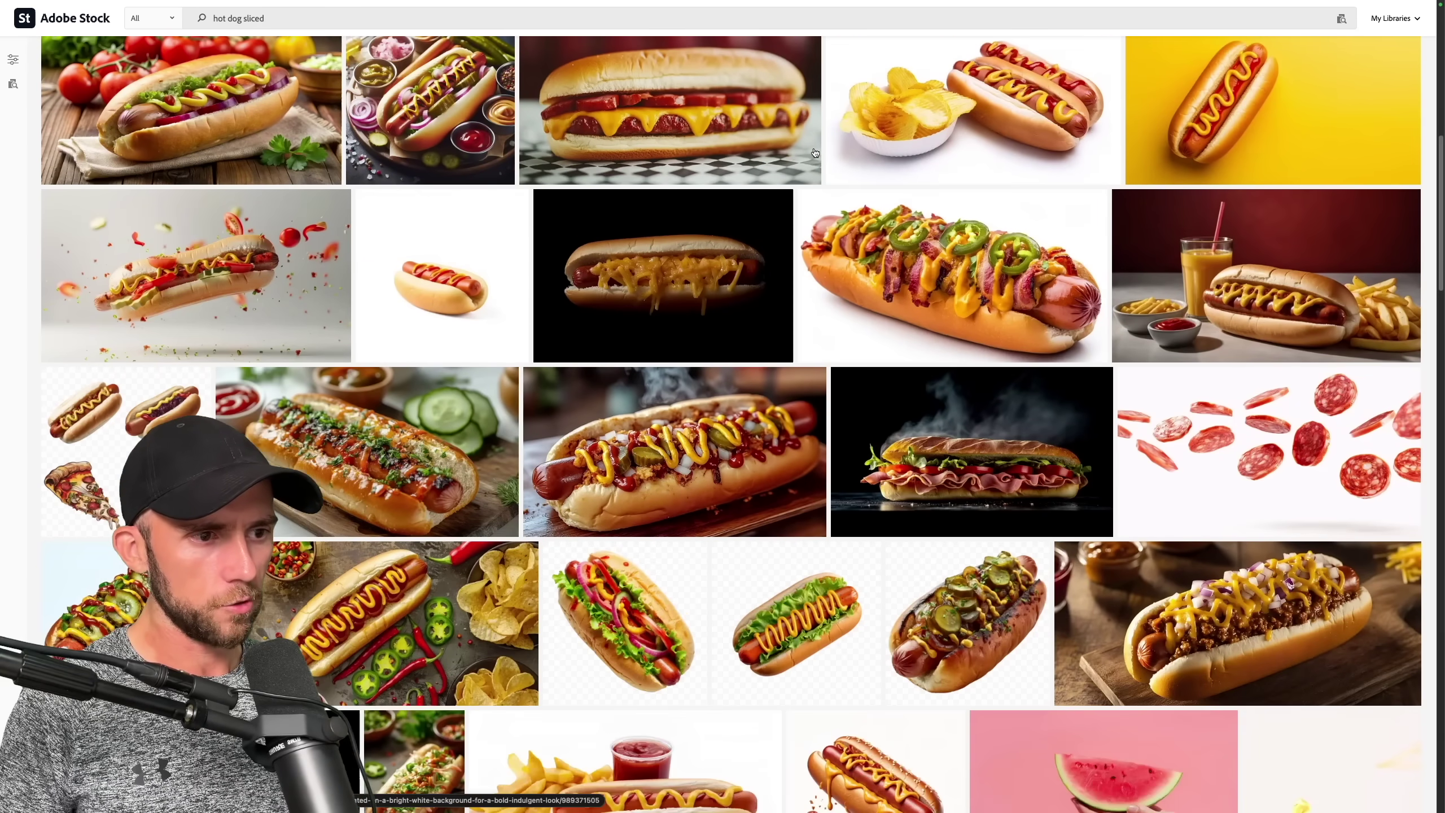
scroll(815, 153, down, 10)
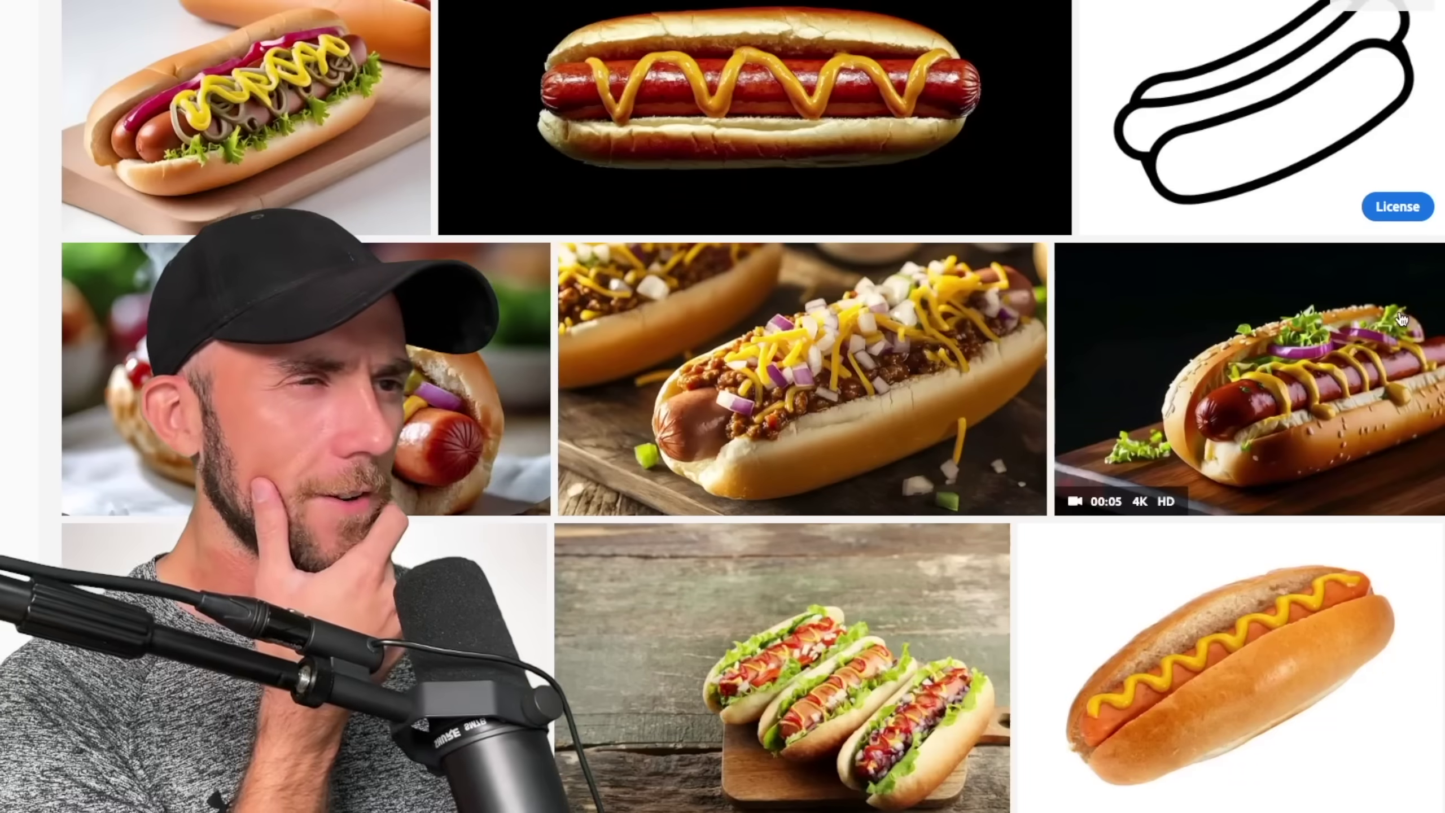
scroll(1401, 319, down, 10)
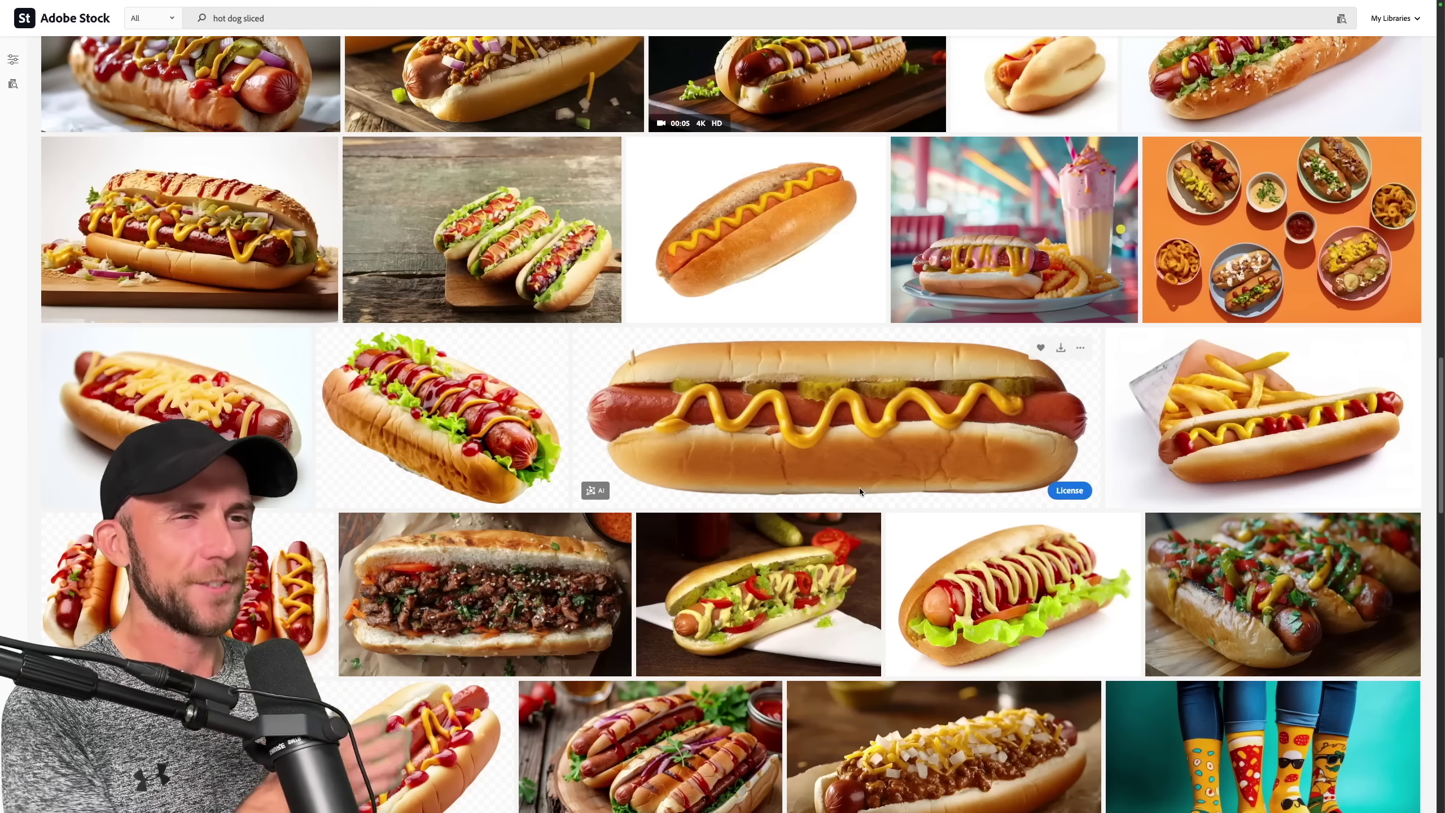
scroll(859, 487, down, 6)
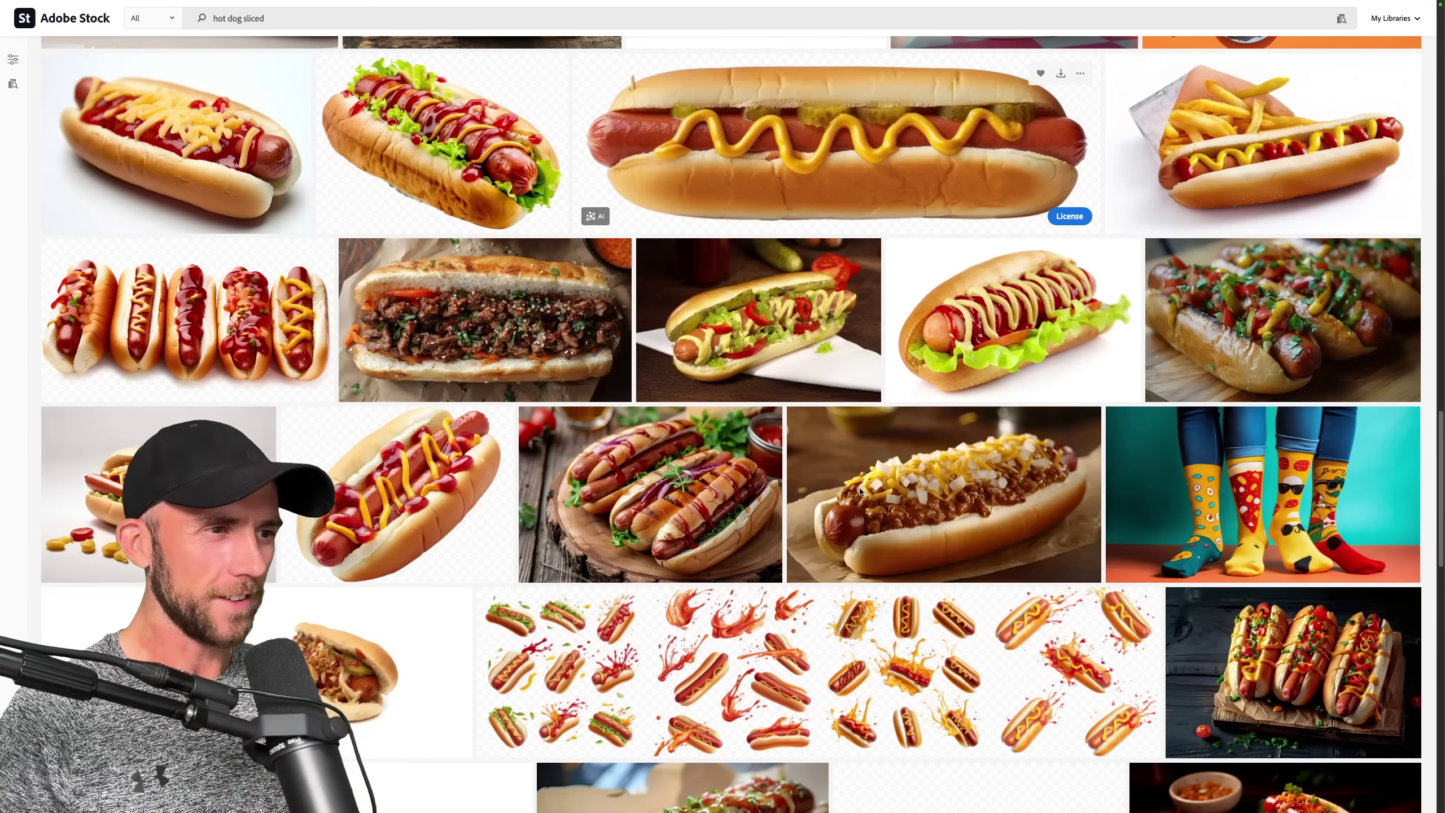
click(702, 369)
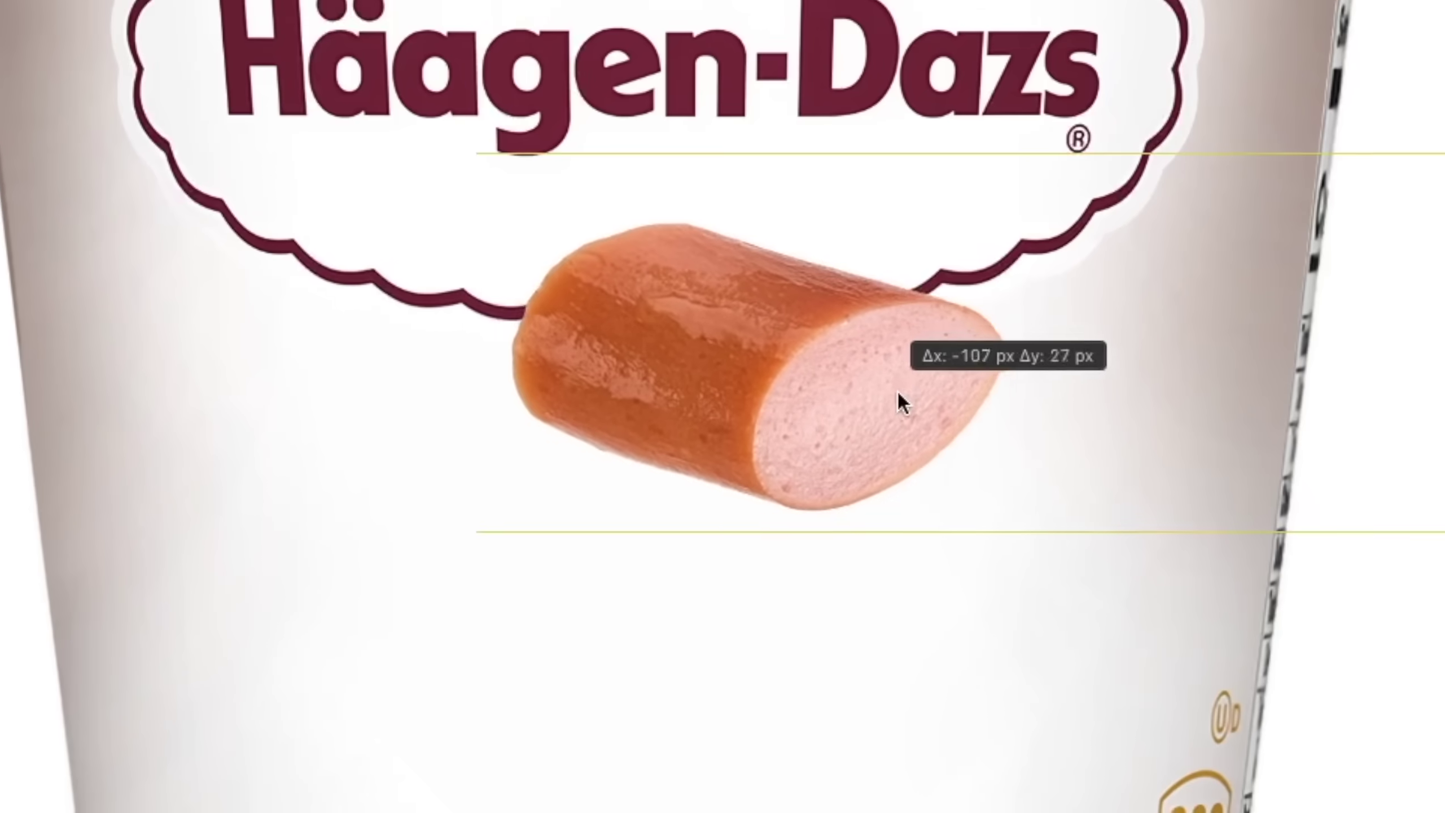
Step: Arrange two cut sausage pieces below the Häagen-Dazs name, with the upright piece behind the one lying down
drag(903, 397, 735, 191)
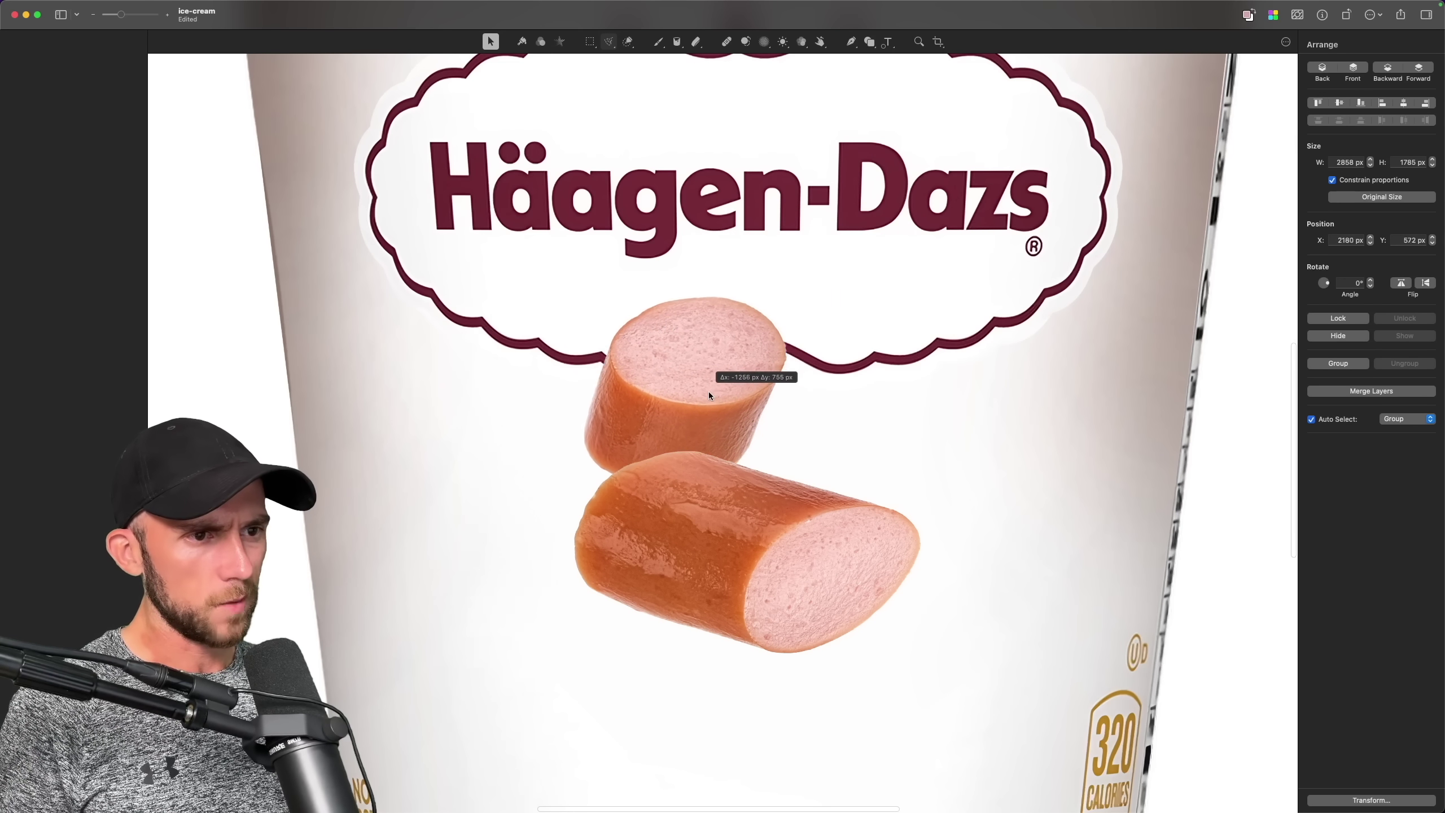
drag(709, 393, 683, 425)
key(super+t)
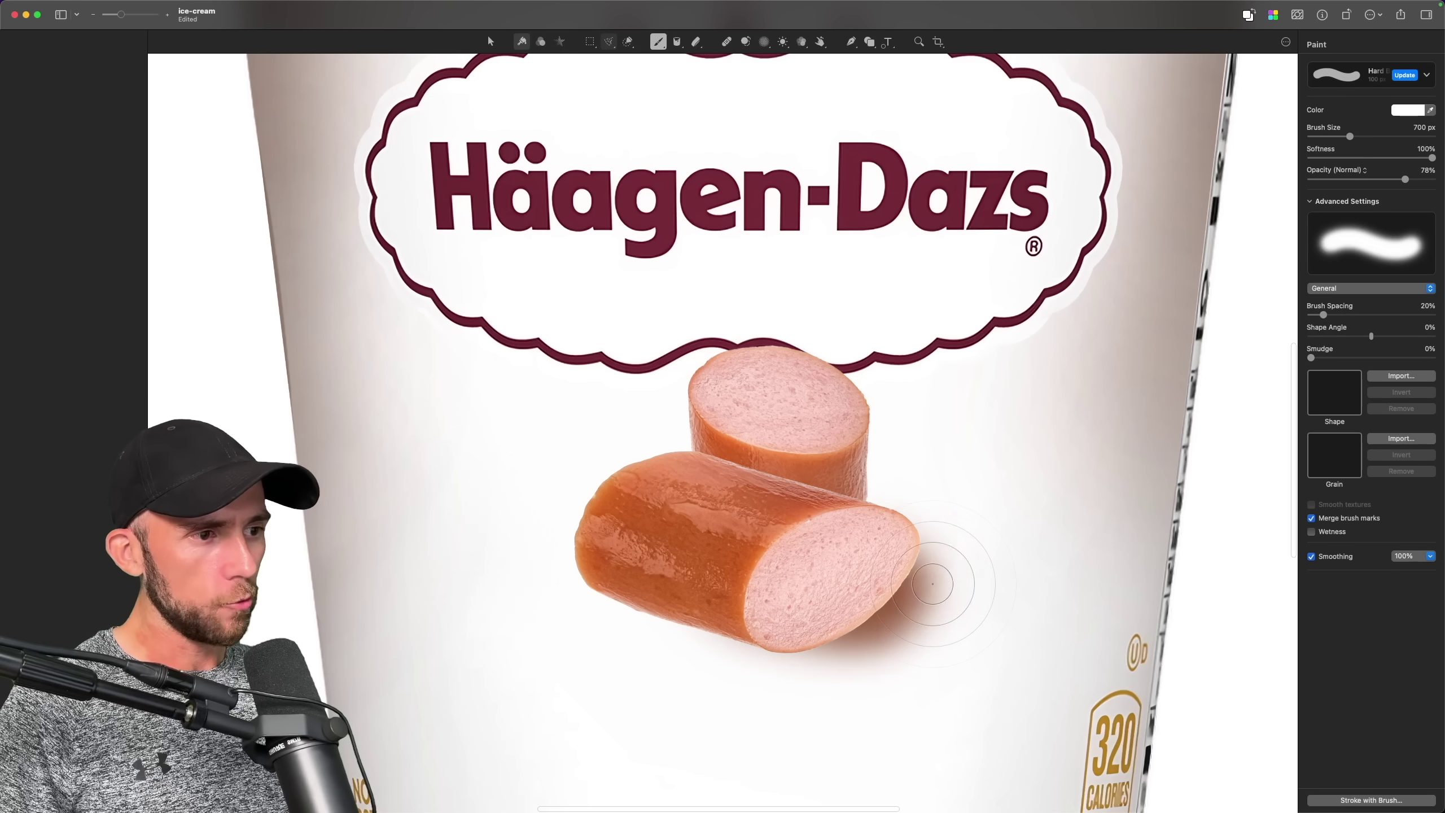
Step: Paint soft shadows around the sausage pieces with a fully soft 700 px brush, adjusting its opacity
mouse_move(933, 583)
mouse_down()
mouse_move(869, 526)
mouse_move(869, 456)
mouse_up()
key(4)
key(1)
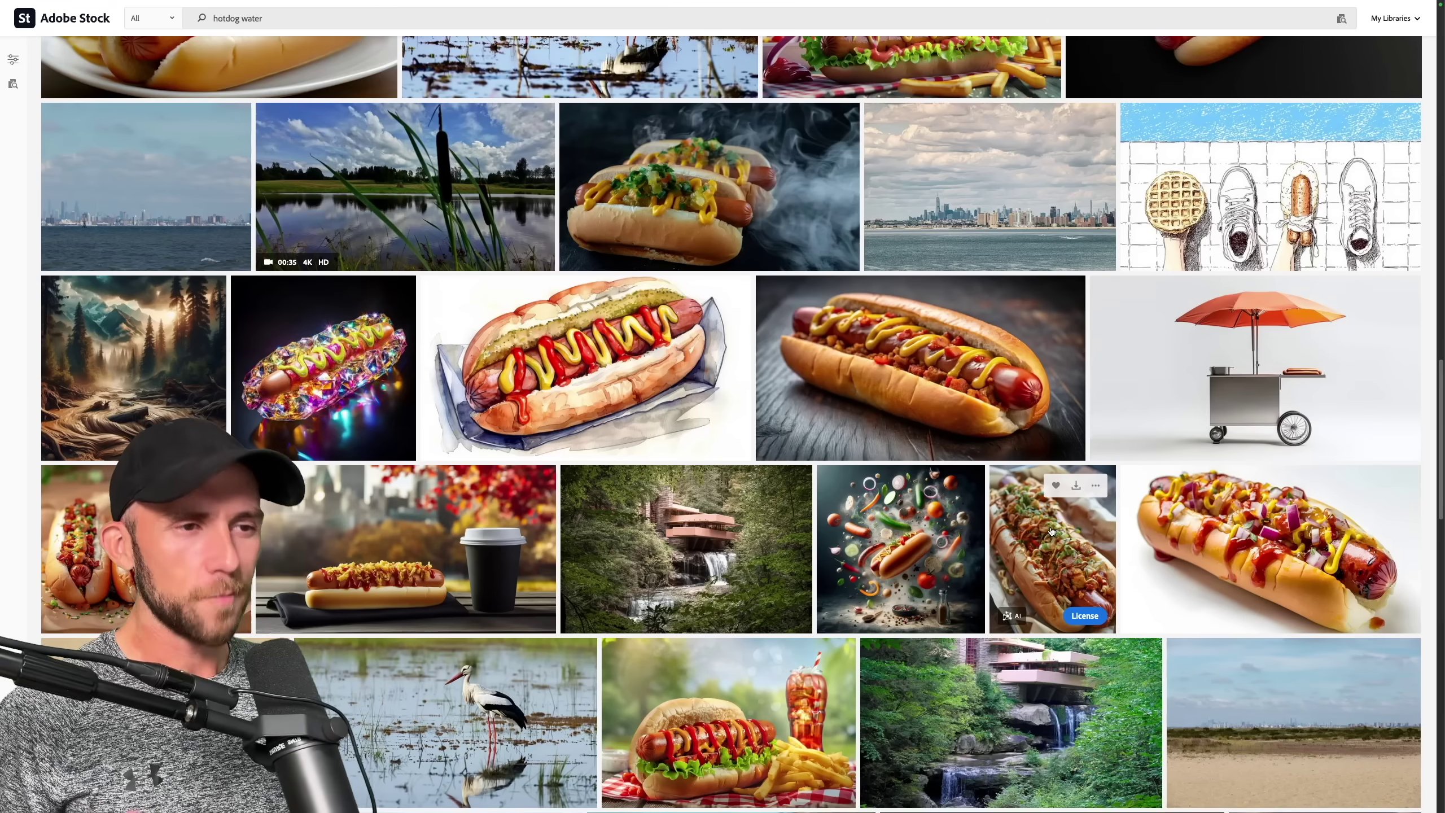
Step: Browse the Adobe Stock results for "hotdog water" for a usable image
scroll(1051, 532, down, 5)
scroll(1052, 532, down, 10)
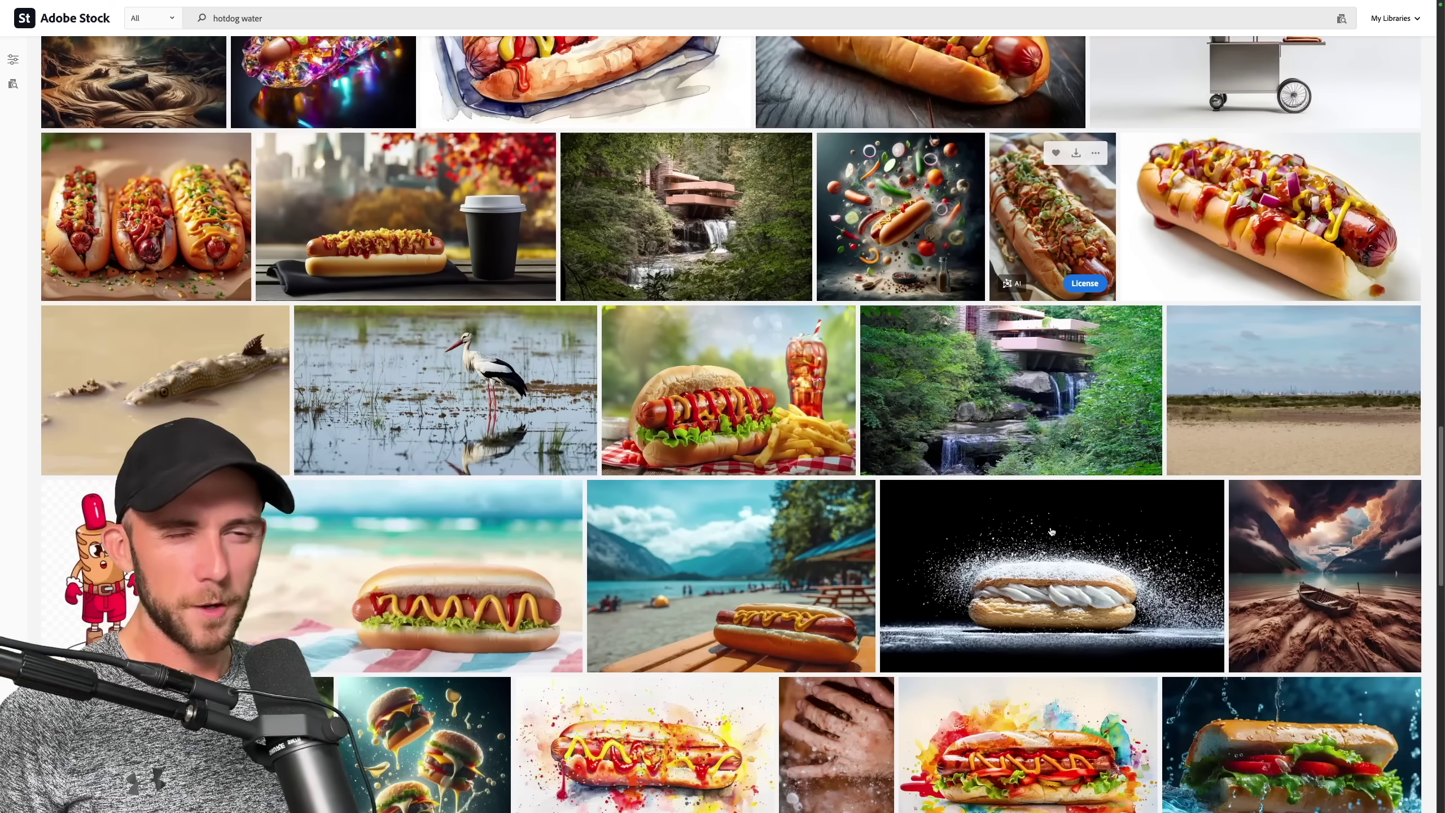
scroll(1052, 531, down, 4)
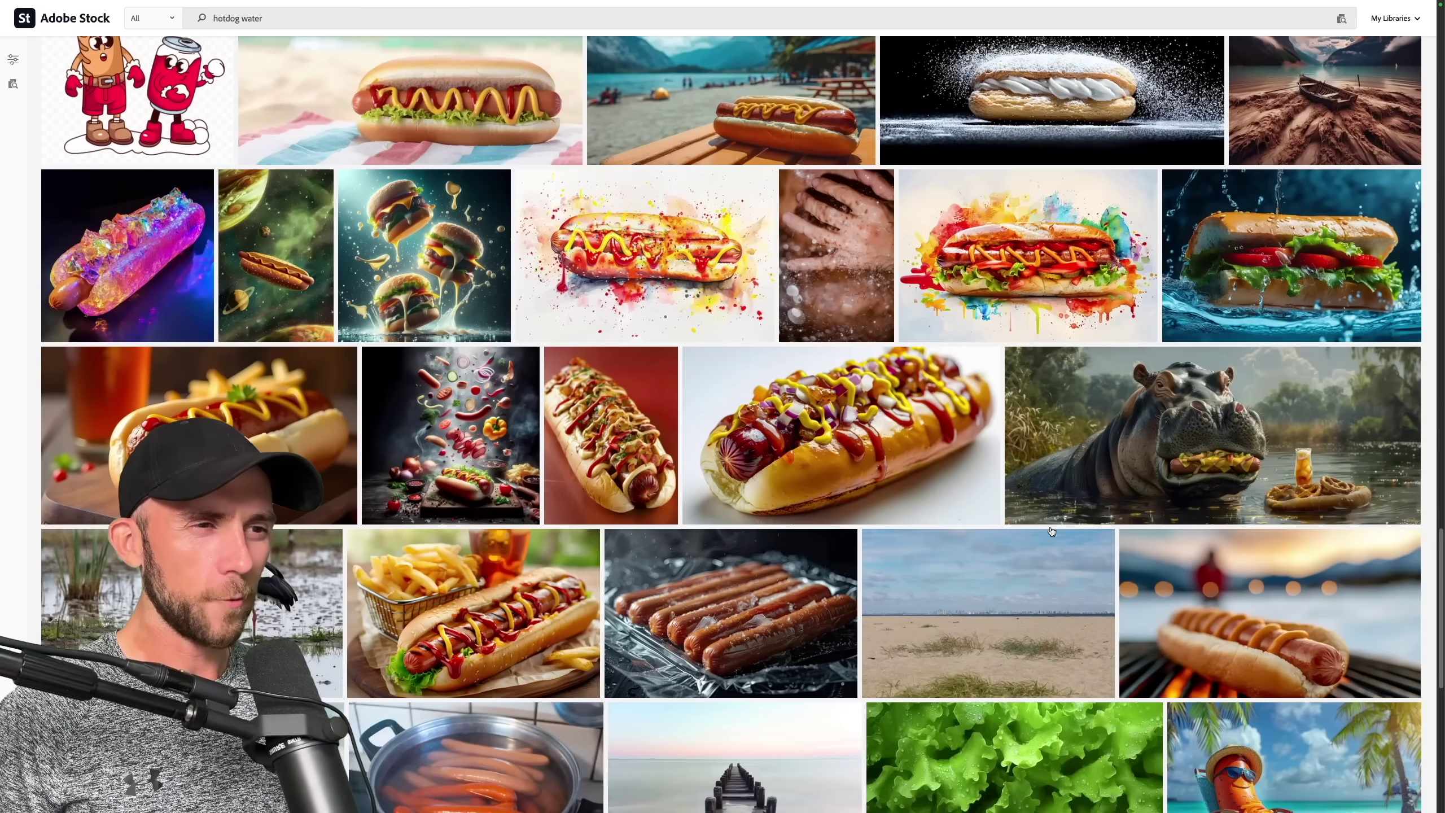
click(1306, 646)
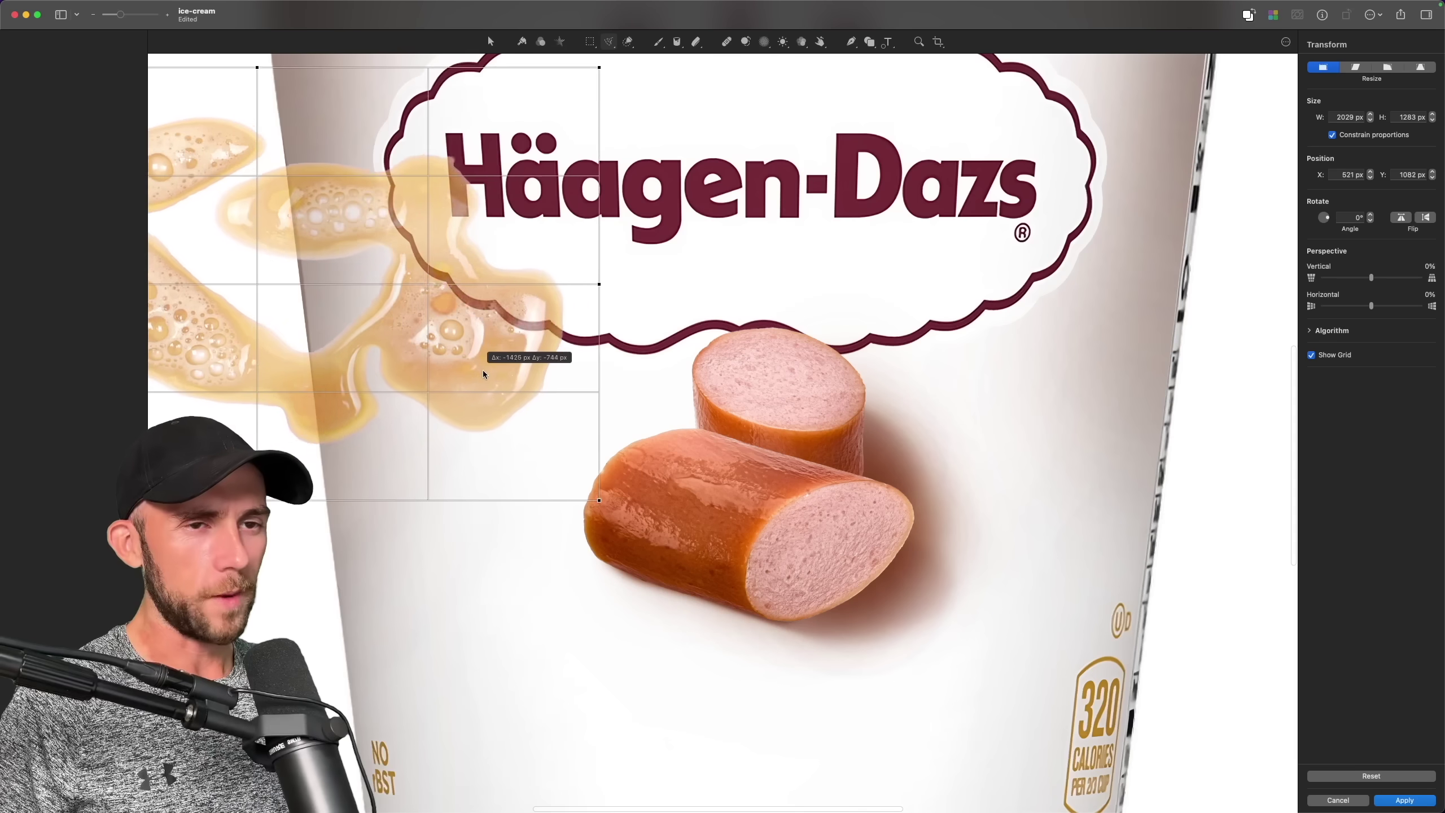
Step: Place the bubbly brown liquid puddles behind the sausage pieces below the Häagen-Dazs logo and reduce the brush size for touching them up
drag(490, 376, 961, 563)
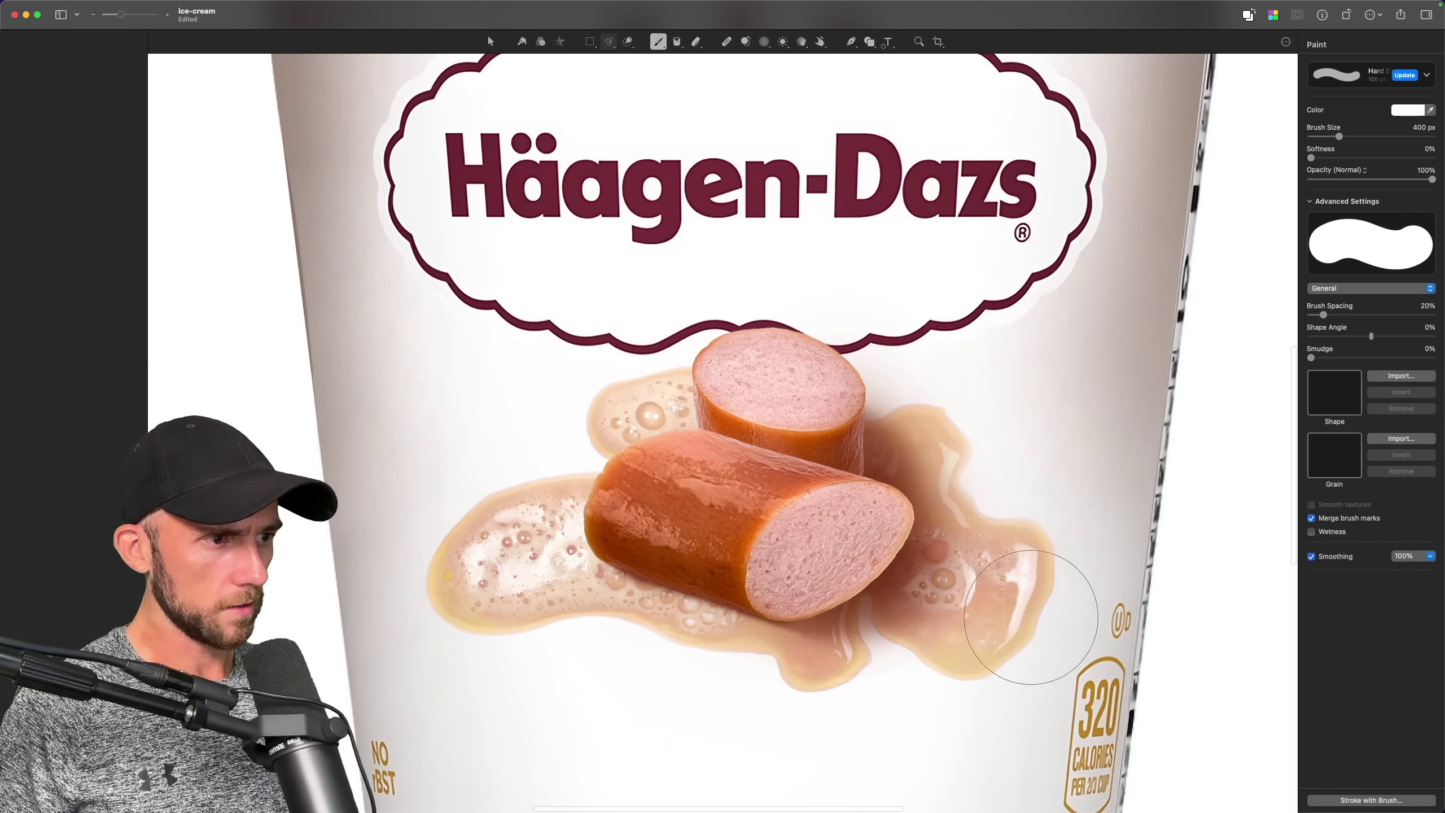
key(bracketleft)
Step: Position the rust-colored "hot dog water" text below the sausage puddle, with the script "ice cream" text directly beneath it
scroll(994, 613, up, 3)
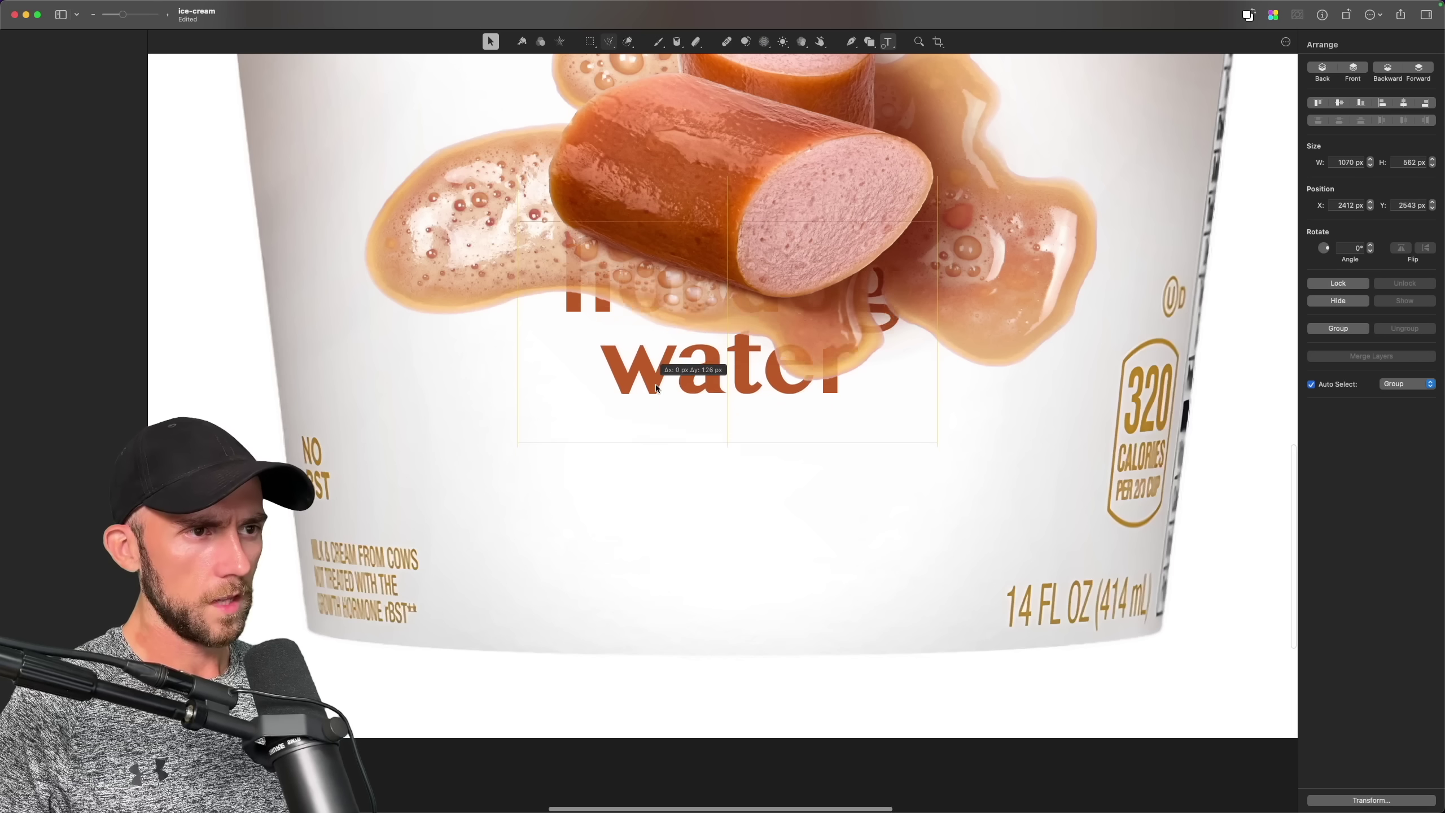
drag(657, 405, 657, 494)
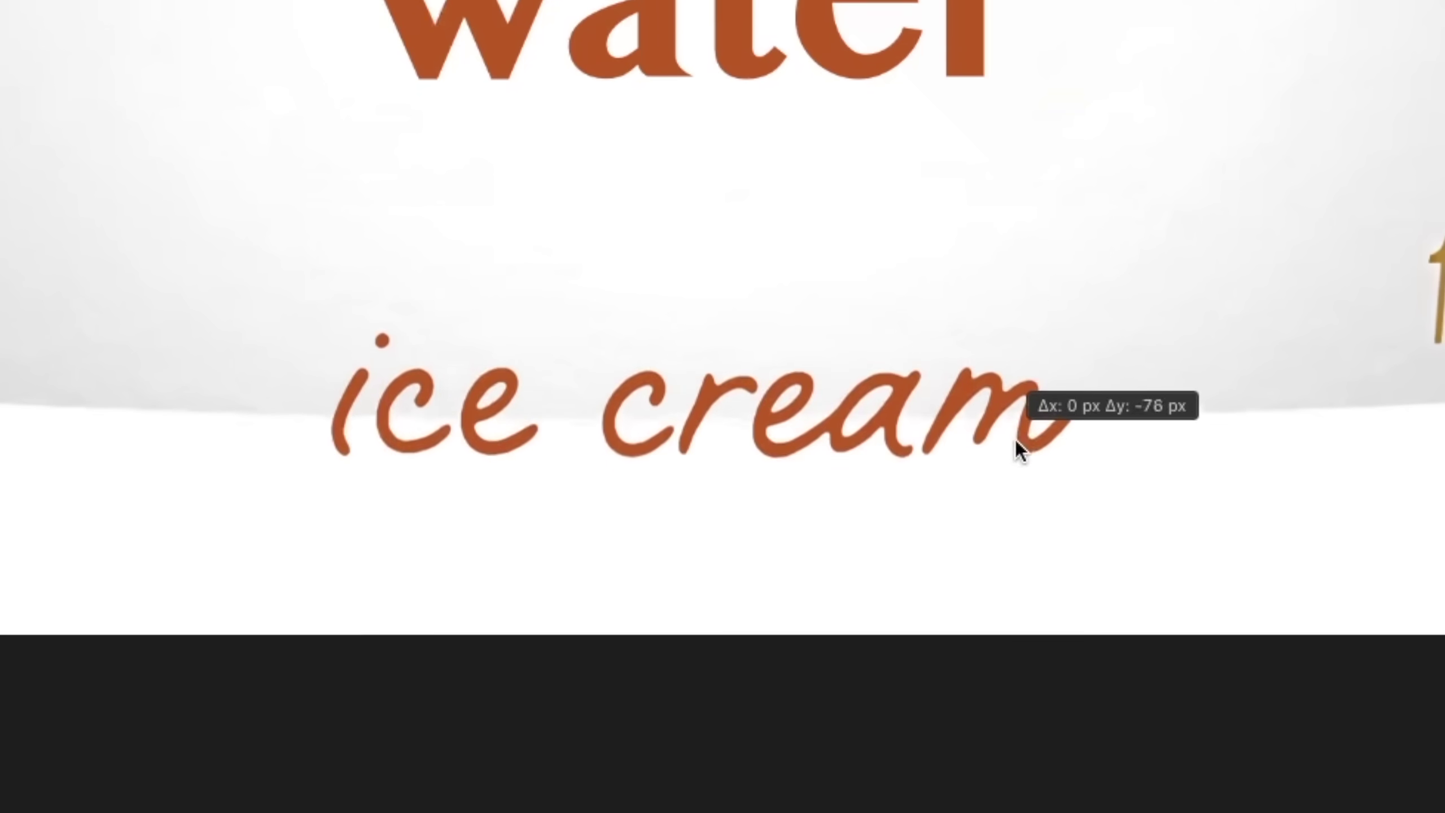
drag(1017, 446, 1000, 307)
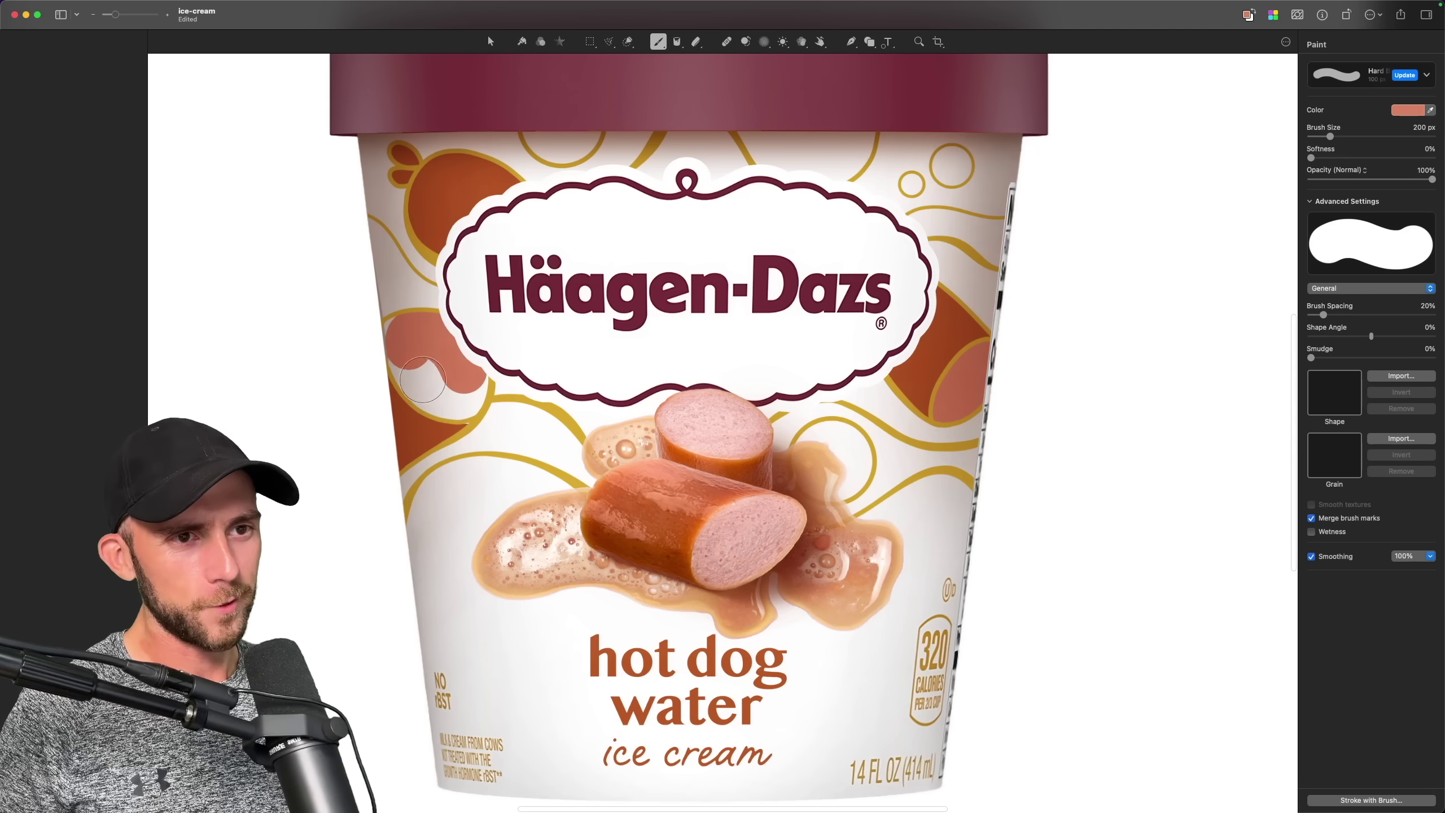
Step: Sample the light pink of the lying sausage's cut face as the paint color
key(alt)
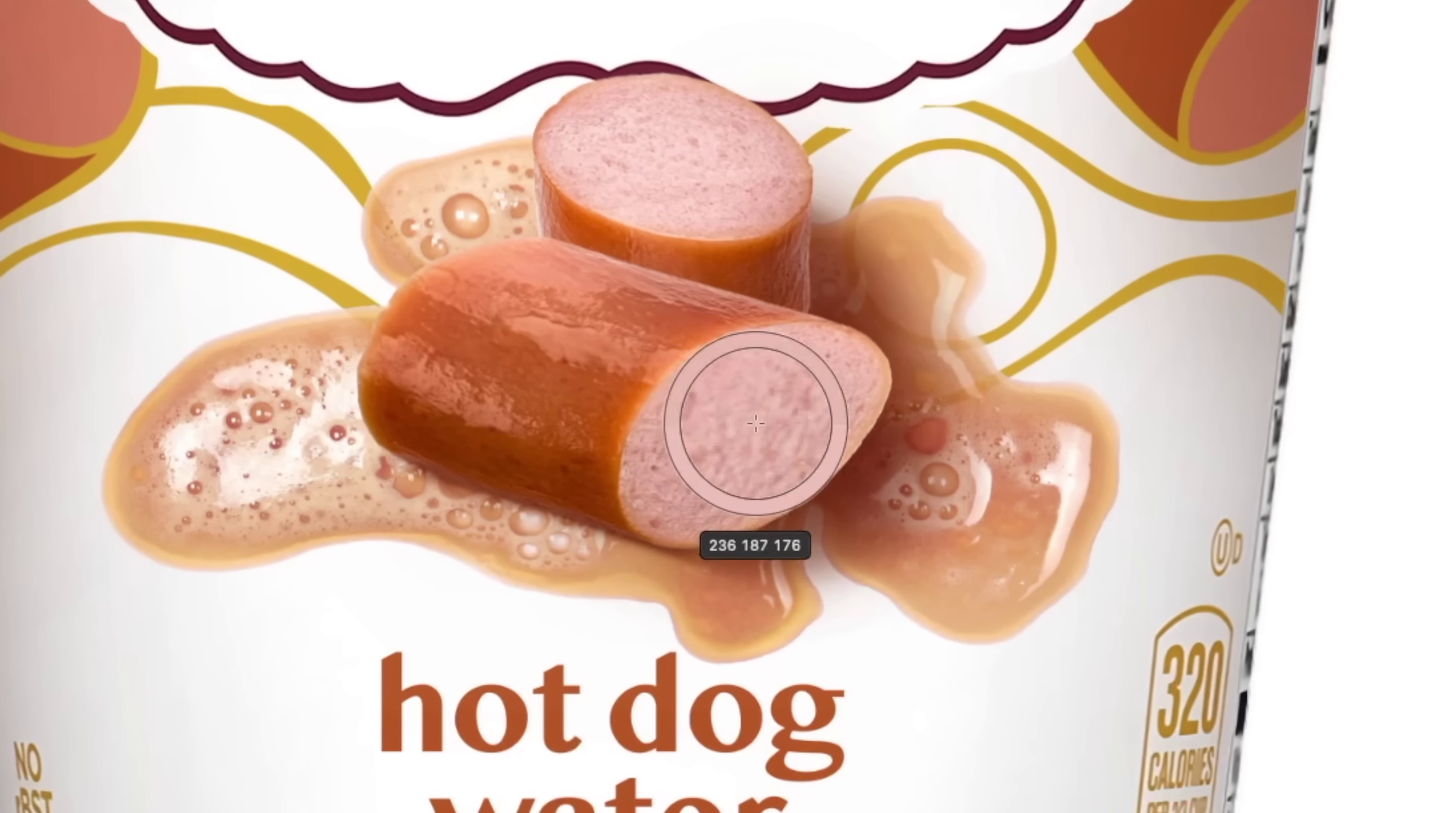